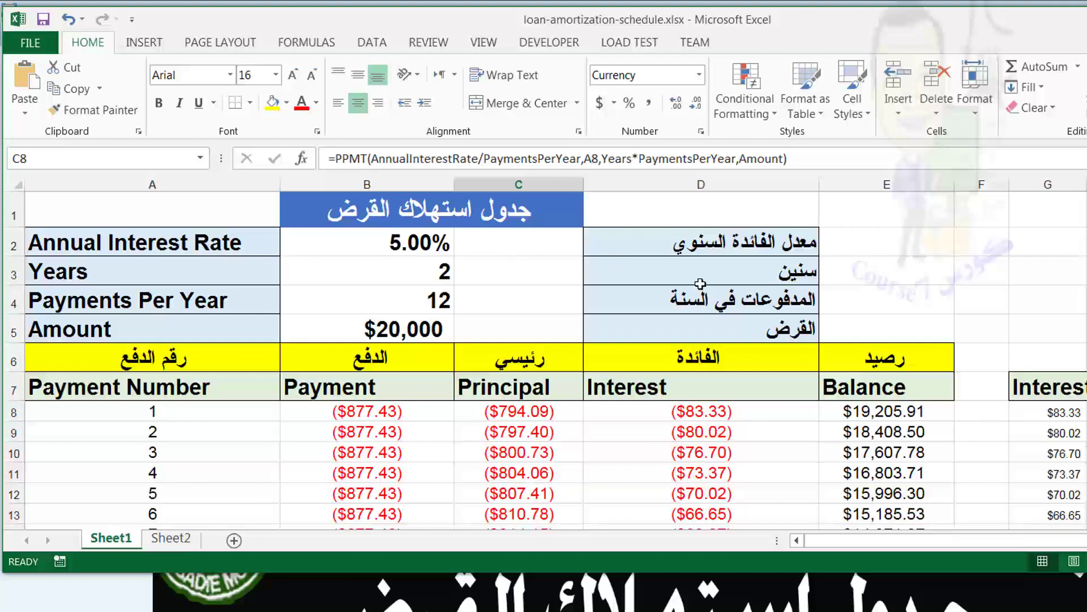
Review the loan inputs: Years 2, 12 payments per year, and Amount $20,000.
left_click(432, 273)
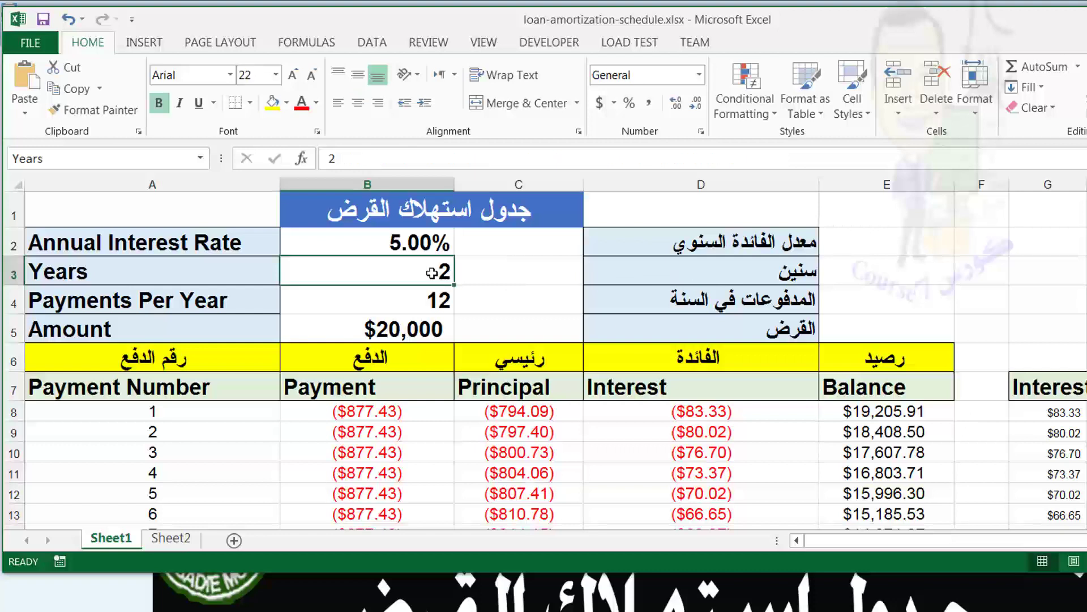
left_click(215, 315)
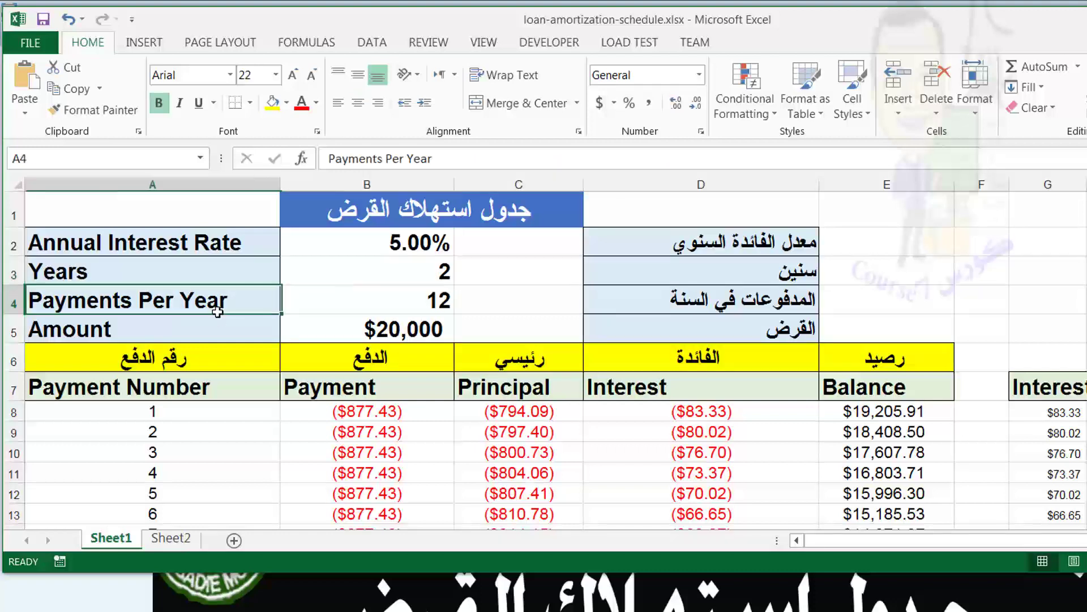
left_click(680, 309)
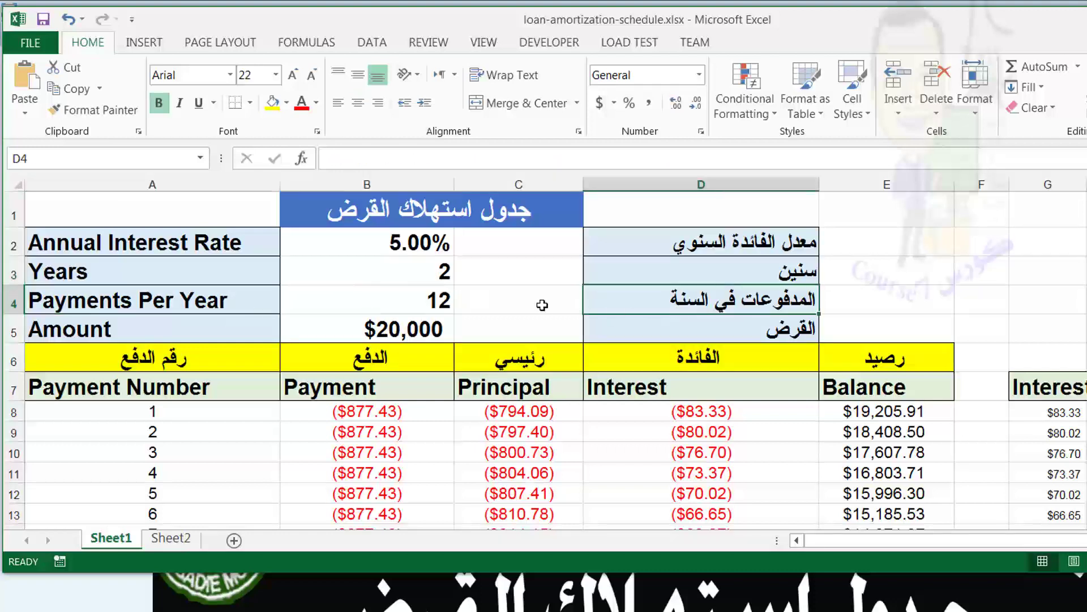
left_click(421, 300)
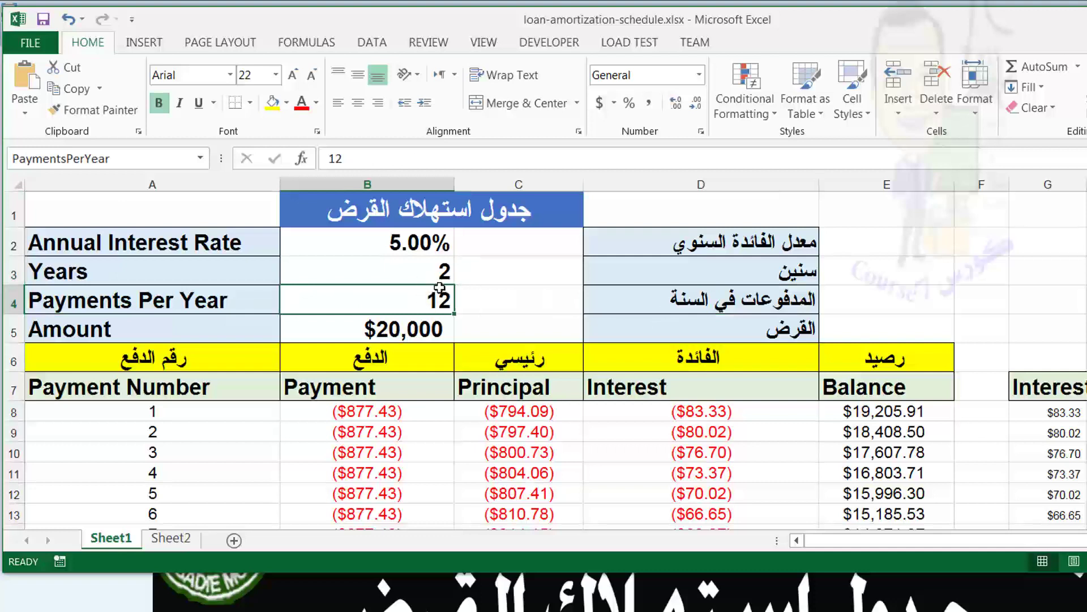
scroll(552, 326, "down", 4)
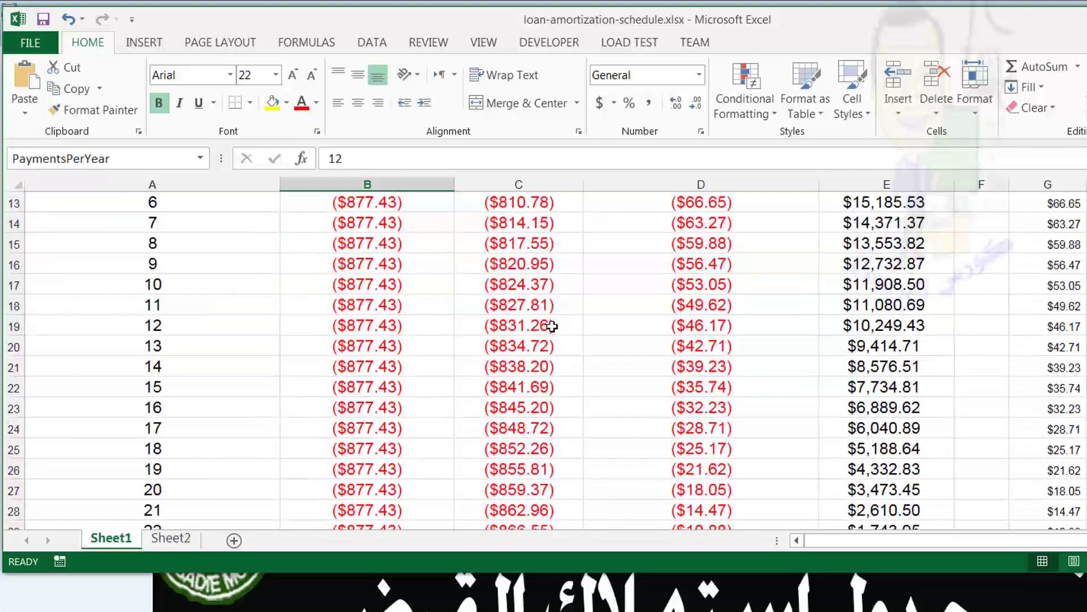
scroll(552, 326, "down", 2)
scroll(190, 435, "up", 6)
scroll(248, 394, "down", 3)
scroll(192, 348, "up", 3)
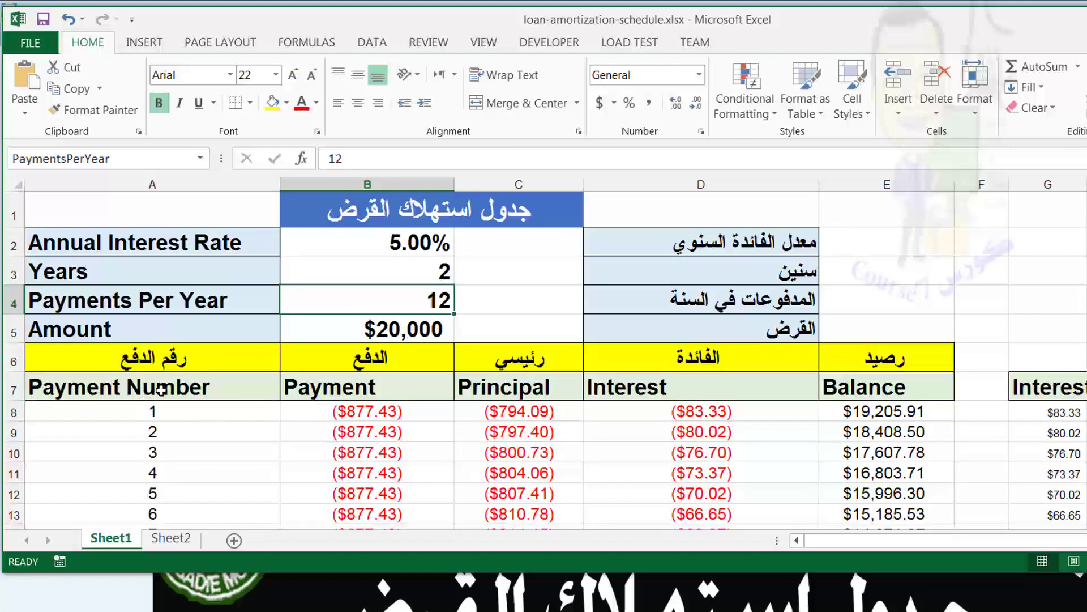
scroll(185, 408, "down", 4)
scroll(186, 417, "down", 2)
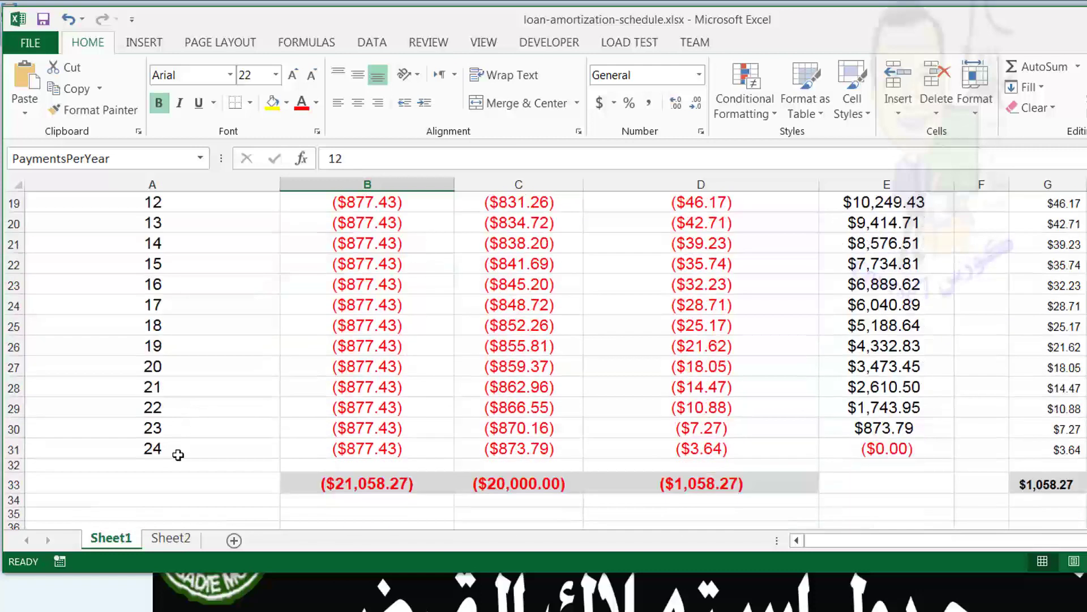
scroll(178, 456, "up", 4)
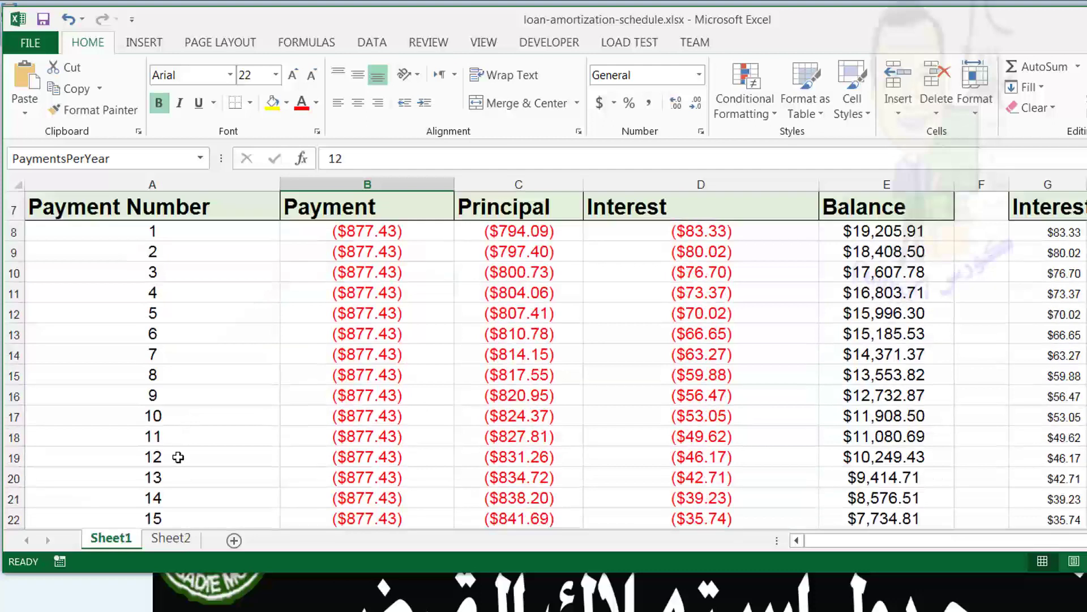
scroll(176, 454, "up", 2)
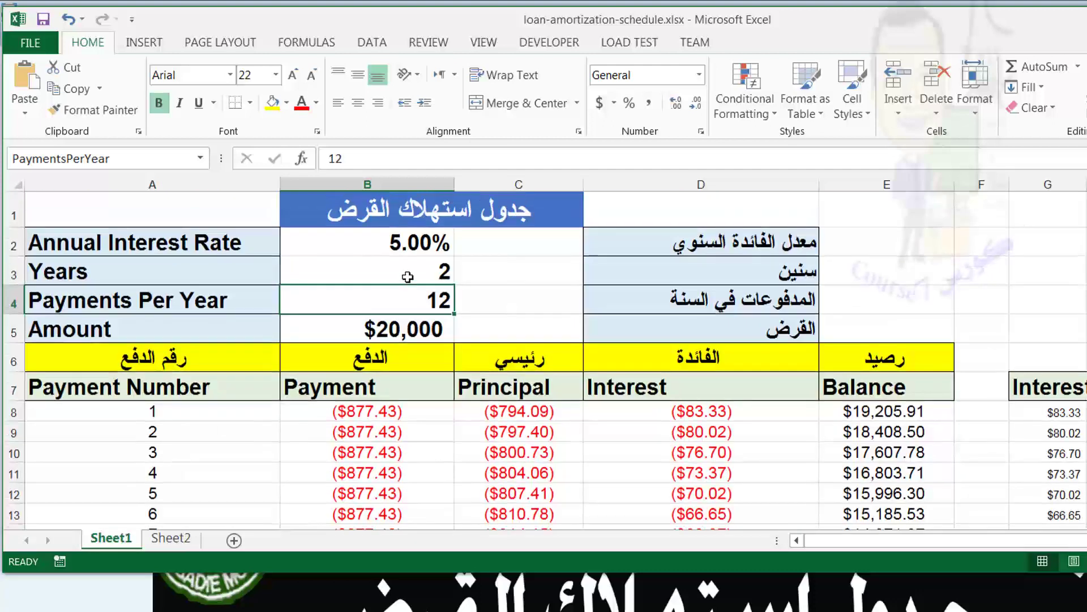
left_click(420, 329)
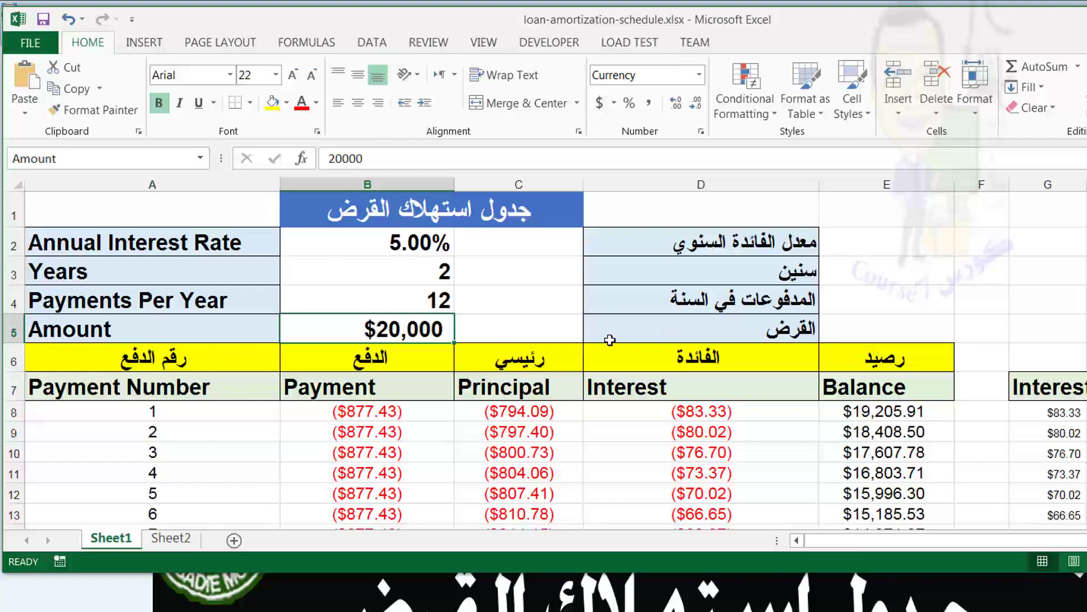
Review the payment numbers in column A, from 1 through 24.
left_click(186, 412)
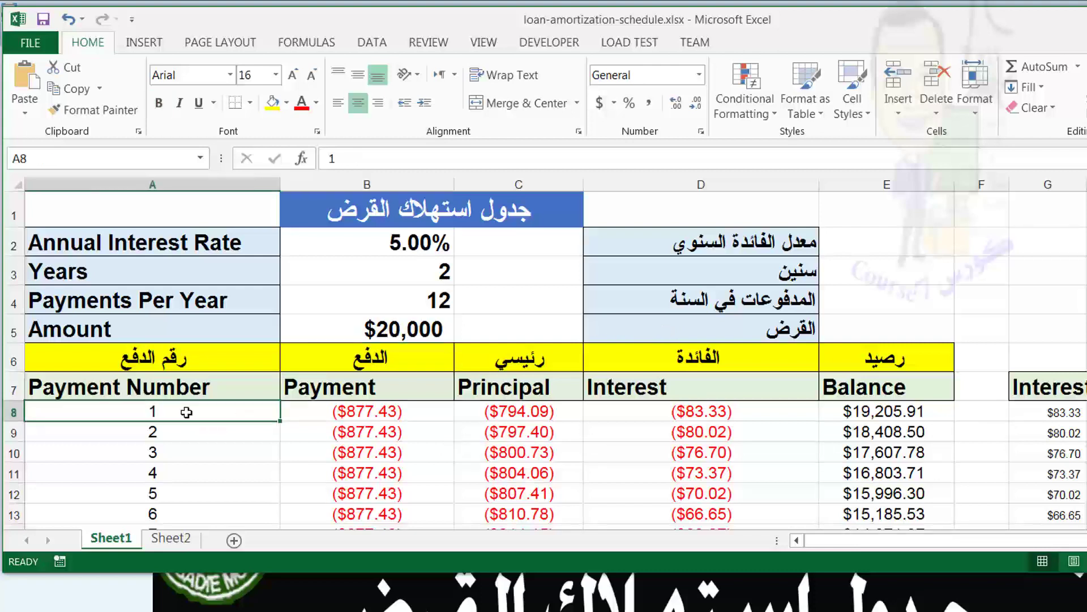
left_click(181, 426)
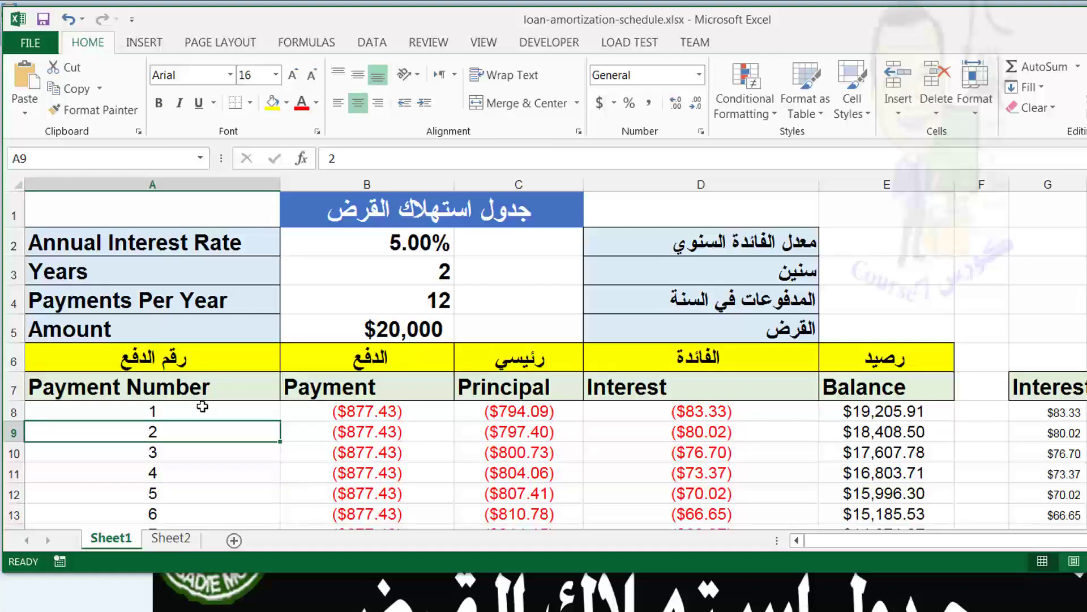
scroll(202, 406, "down", 2)
scroll(204, 408, "down", 1)
scroll(204, 408, "down", 1)
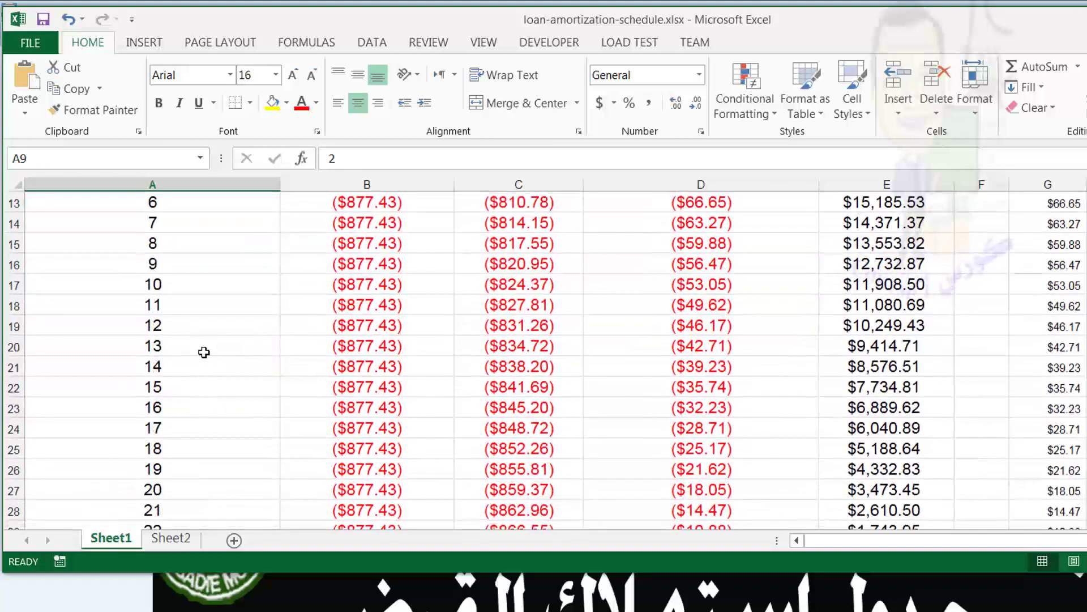
scroll(204, 353, "up", 3)
left_click_drag(209, 317, 214, 340)
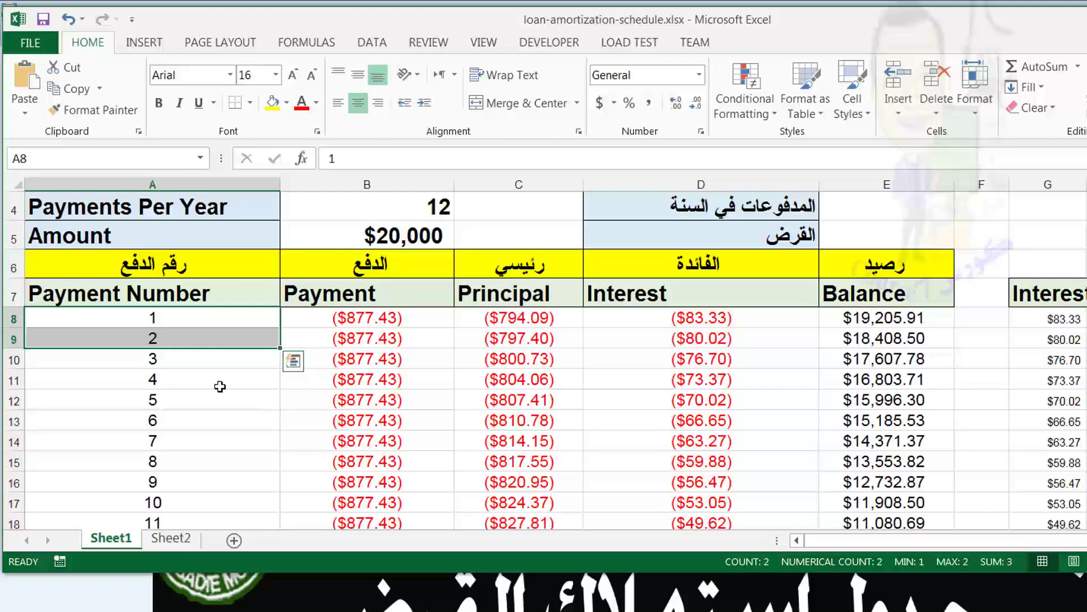
scroll(219, 390, "down", 2)
scroll(219, 400, "down", 2)
scroll(218, 400, "down", 2)
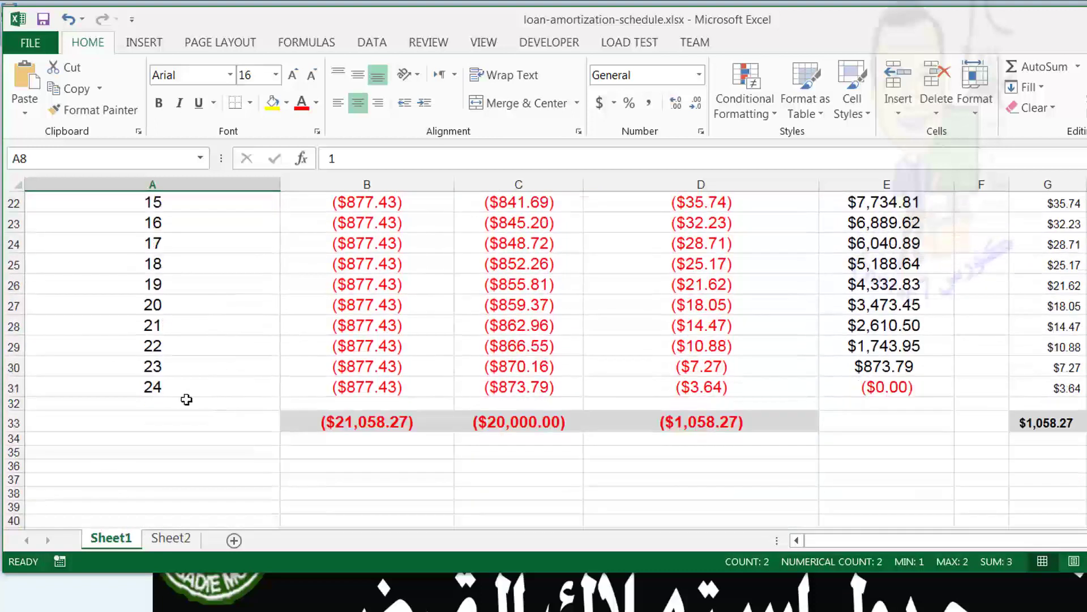
left_click(189, 388)
scroll(233, 418, "up", 5)
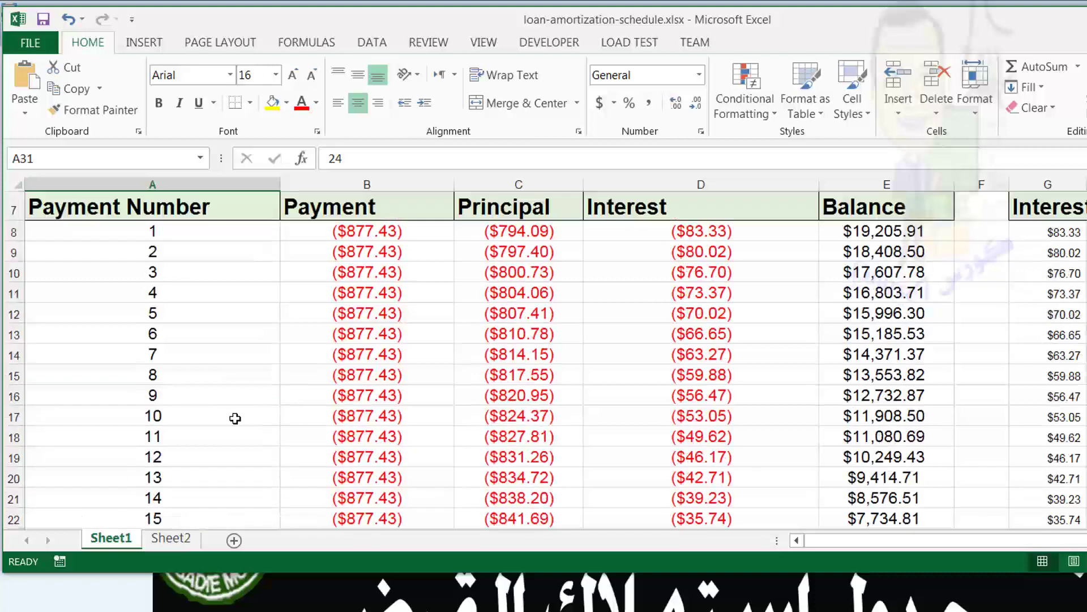
Show the named inputs AnnualInterestRate, Years, PaymentsPerYear and Amount used by the PMT formula.
left_click(368, 232)
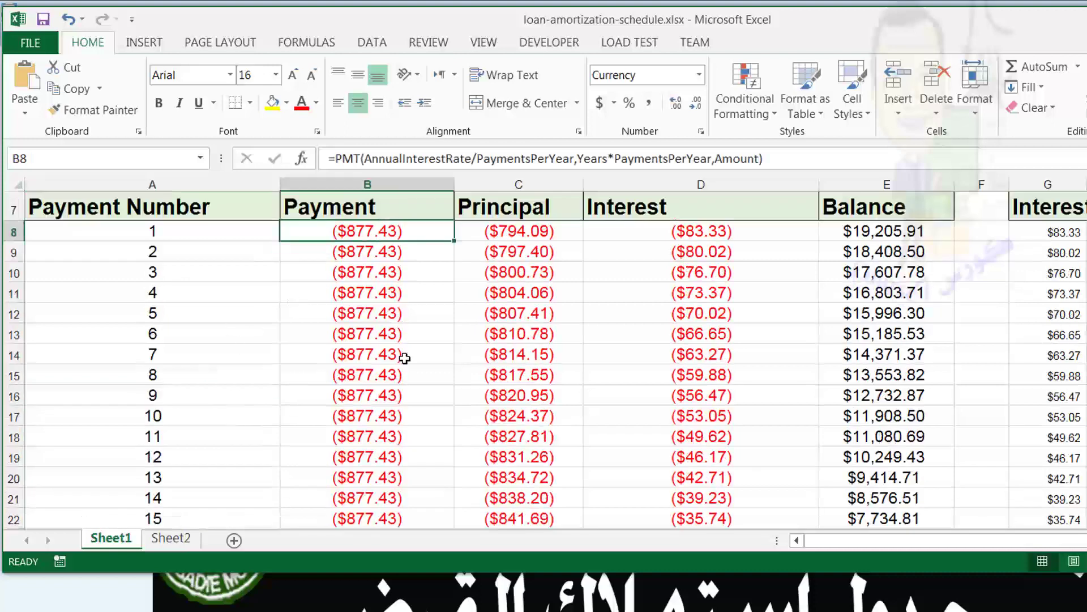
scroll(403, 357, "up", 2)
left_click(380, 237)
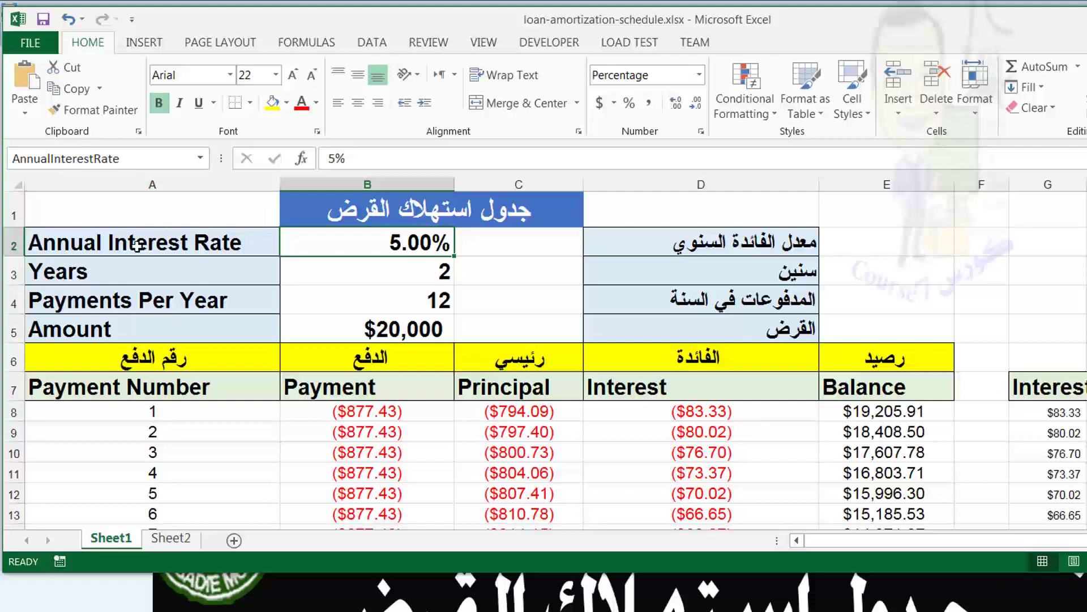
left_click(361, 272)
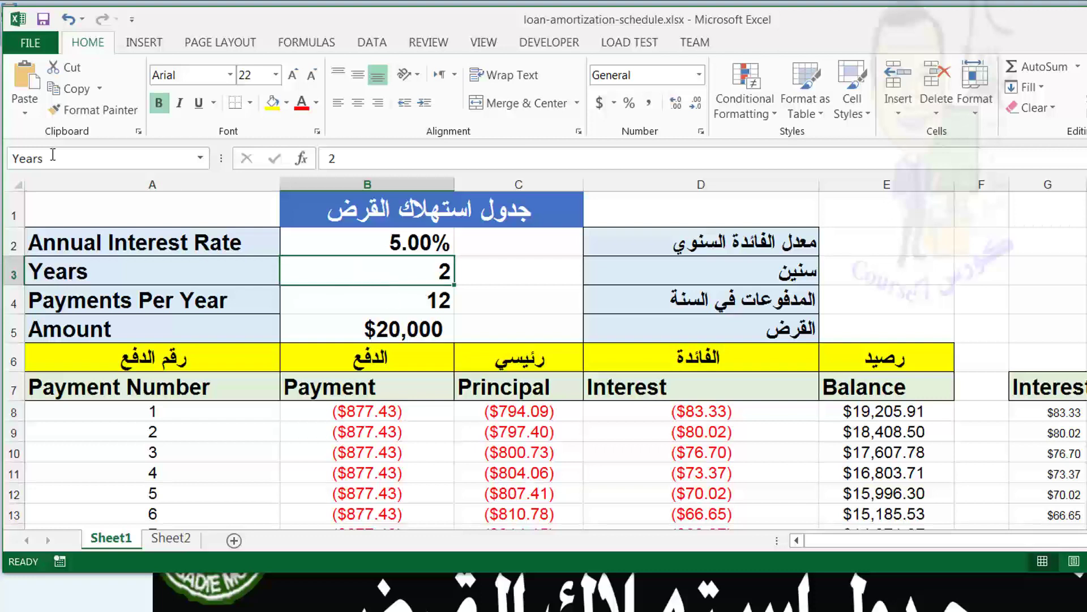
left_click(424, 306)
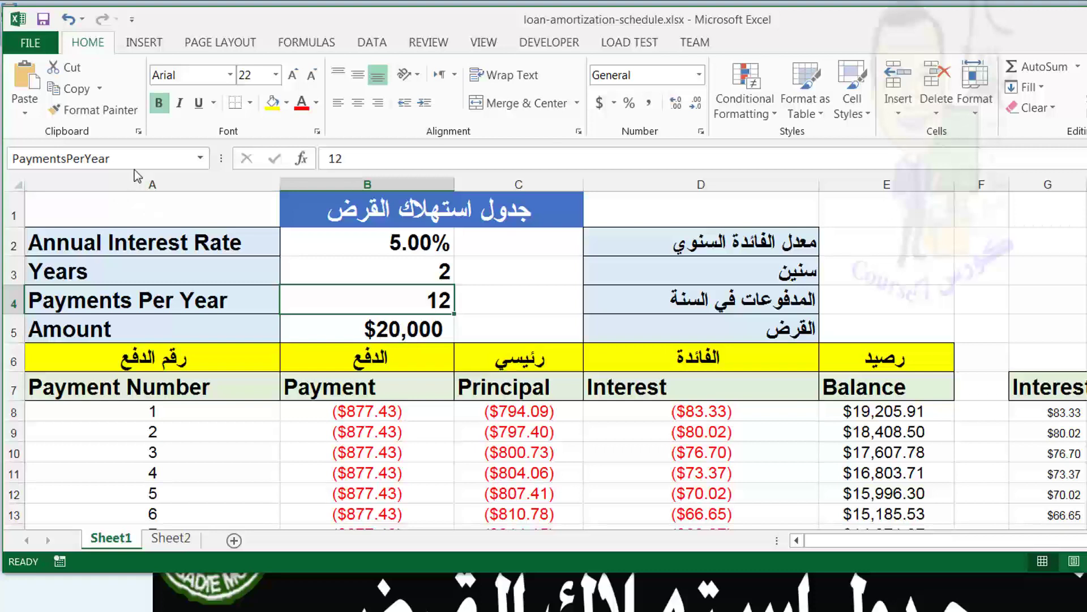
left_click(397, 328)
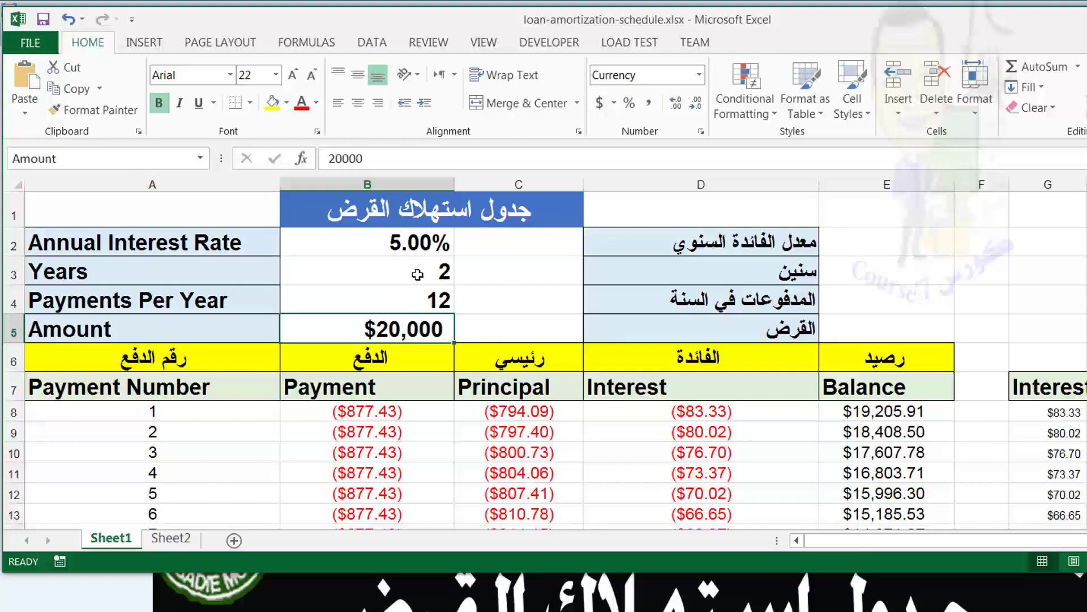
Re-check the interest rate, Years, PaymentsPerYear and Amount input cells.
left_click(419, 249)
left_click(422, 270)
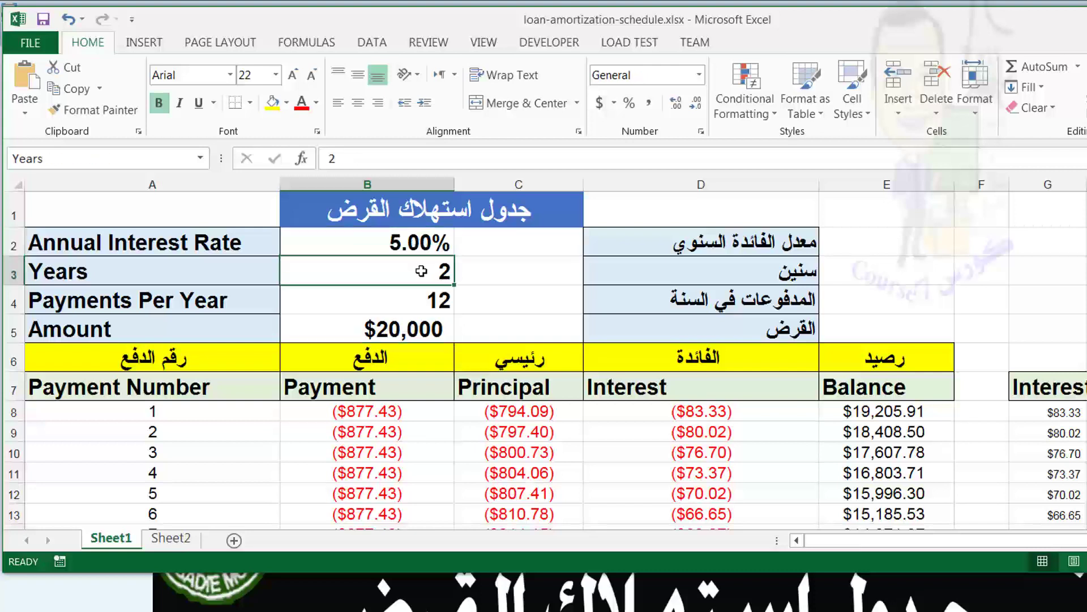
left_click(428, 247)
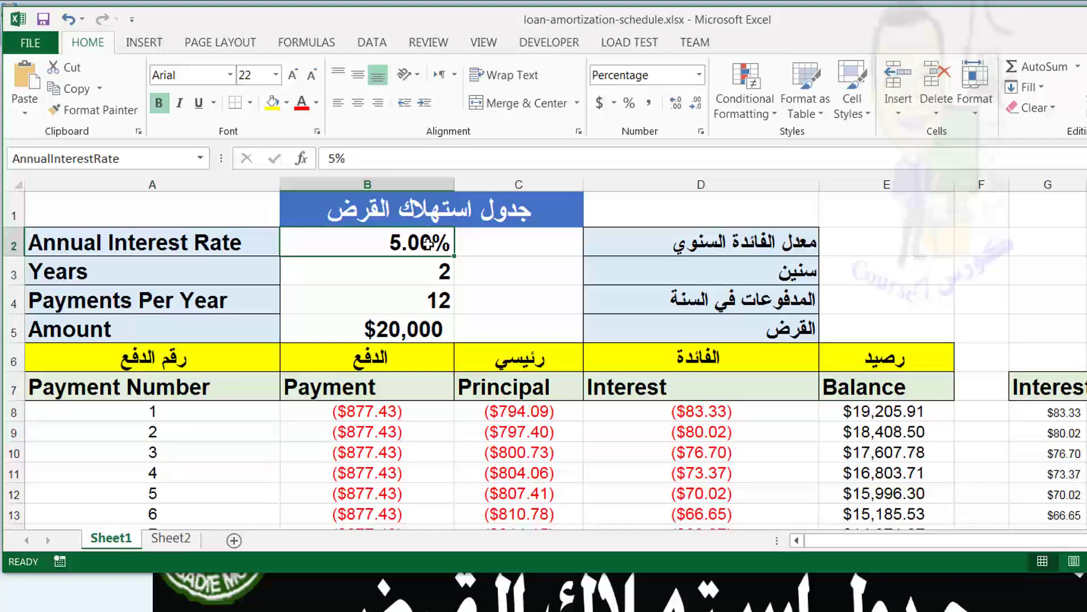
left_click(433, 273)
left_click(428, 295)
left_click(419, 324)
left_click(427, 293)
left_click(432, 275)
left_click(430, 243)
left_click(430, 273)
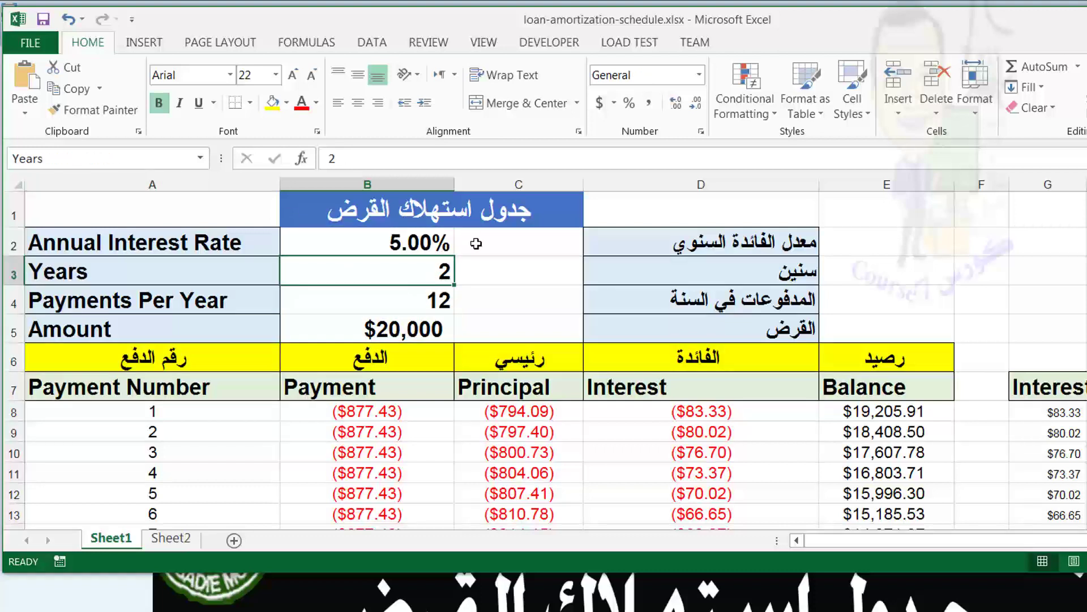
left_click(419, 243)
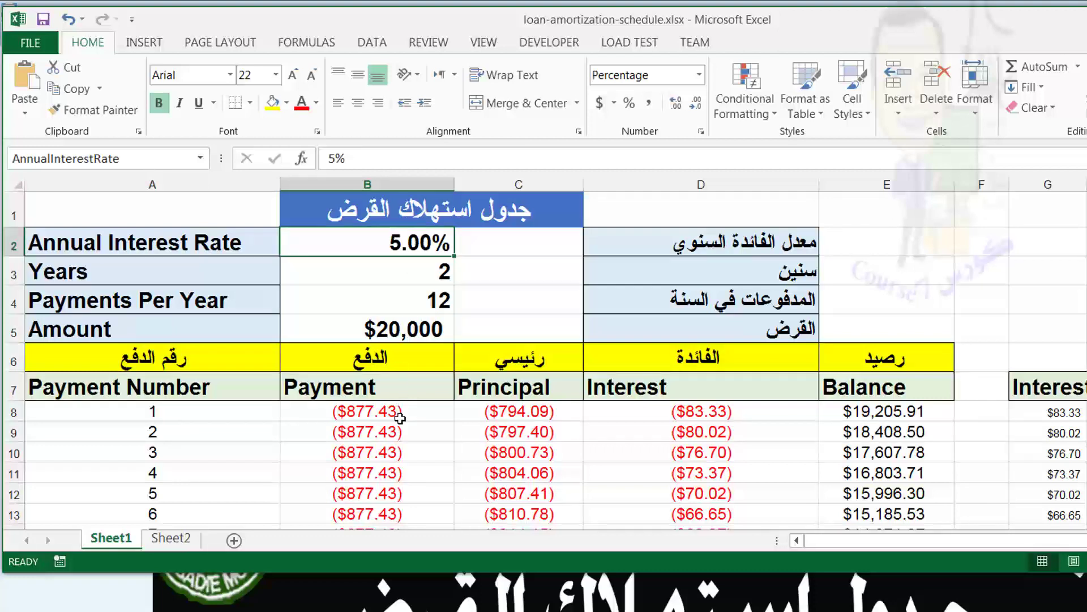
Review the PMT formula in B8 and keep it unchanged.
left_click(388, 413)
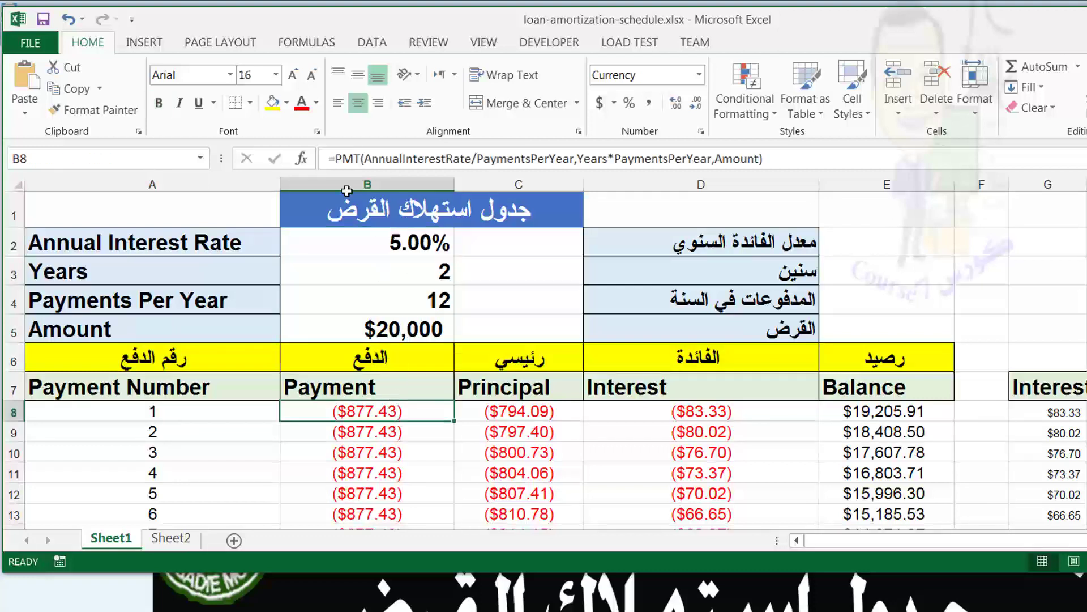
left_click(398, 158)
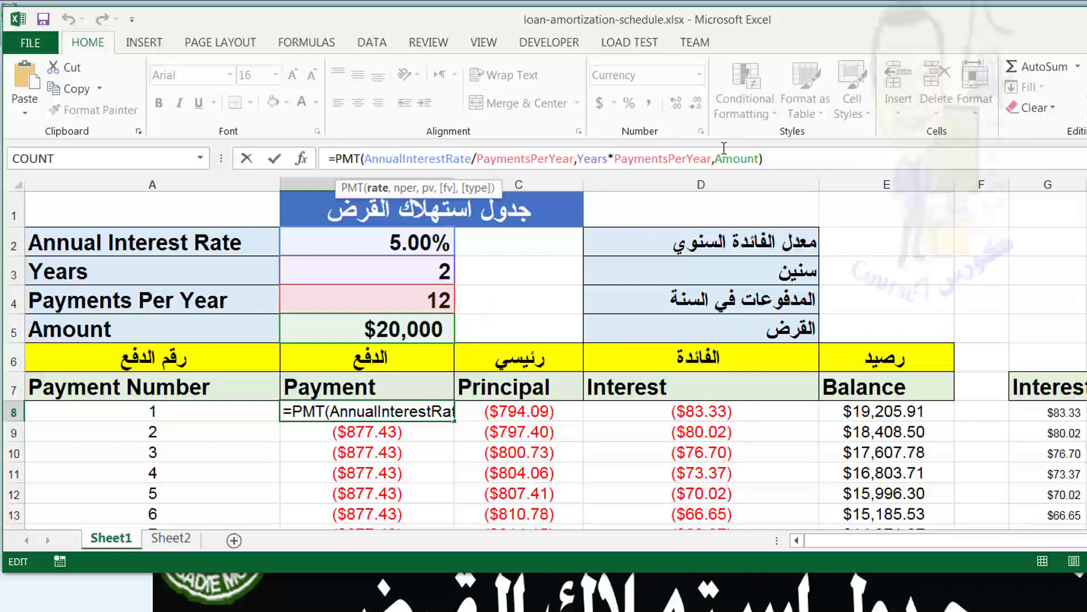
key("Return")
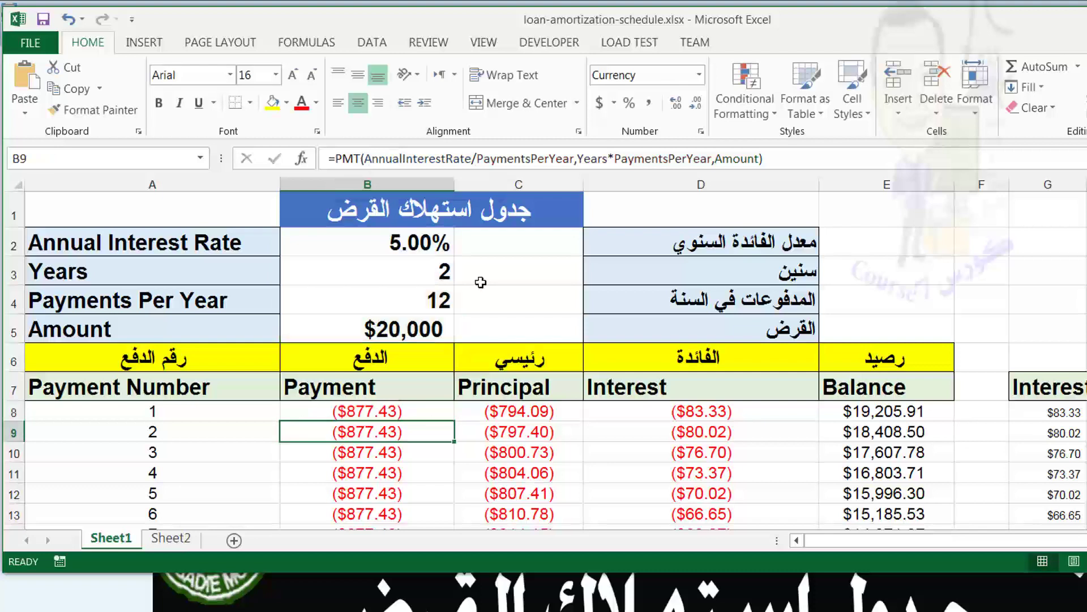
left_click(407, 403)
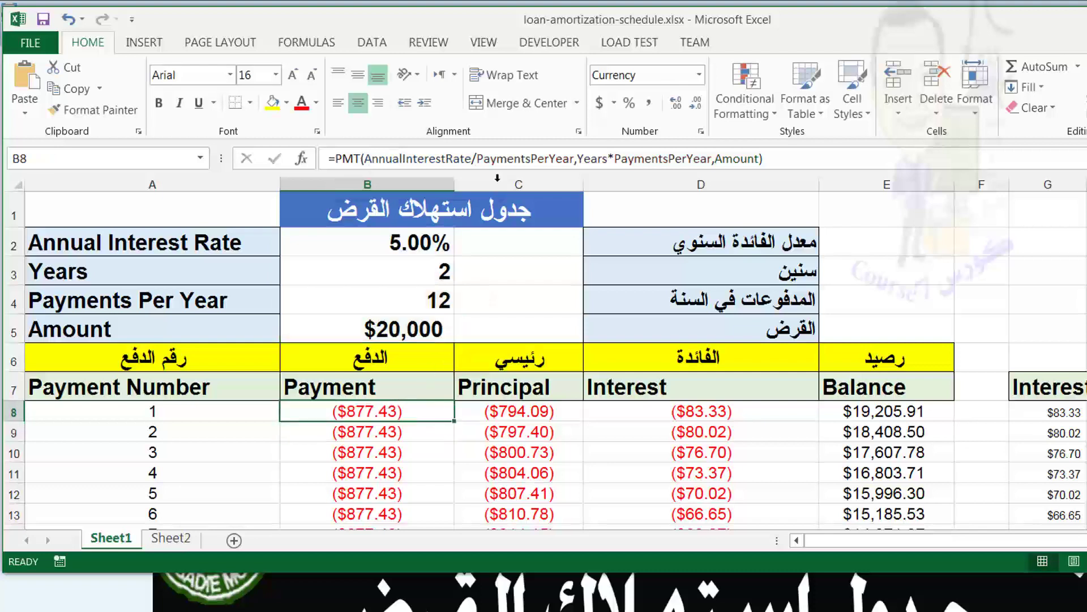
left_click(527, 158)
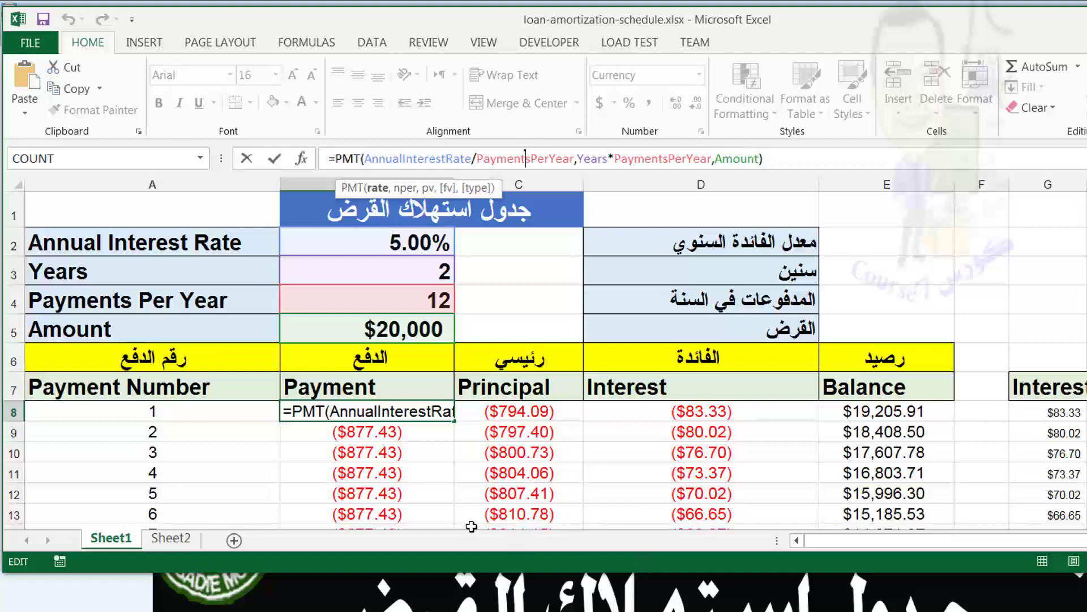
left_click(429, 491)
Fill the B8 payment formula down to B10 and check the copy in B9.
left_click(450, 417)
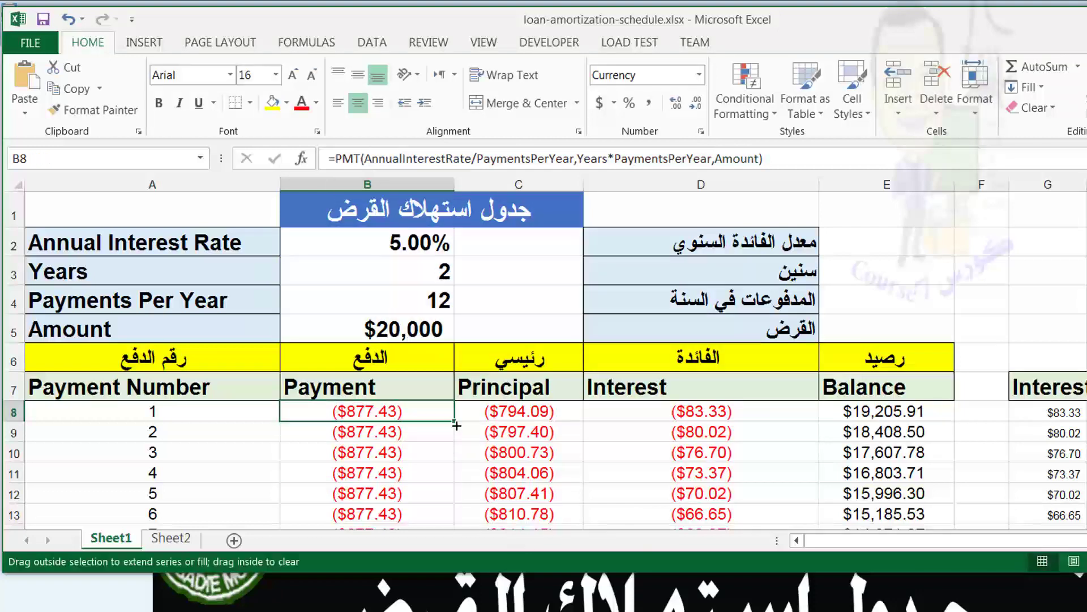
left_click_drag(457, 422, 456, 453)
left_click(424, 475)
left_click(416, 423)
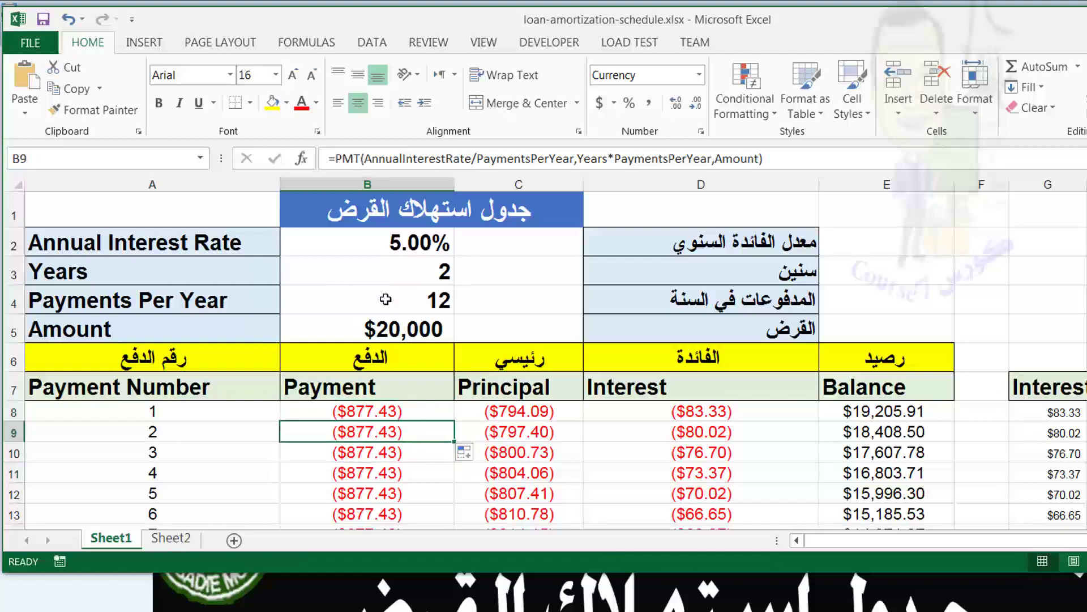
left_click(392, 241)
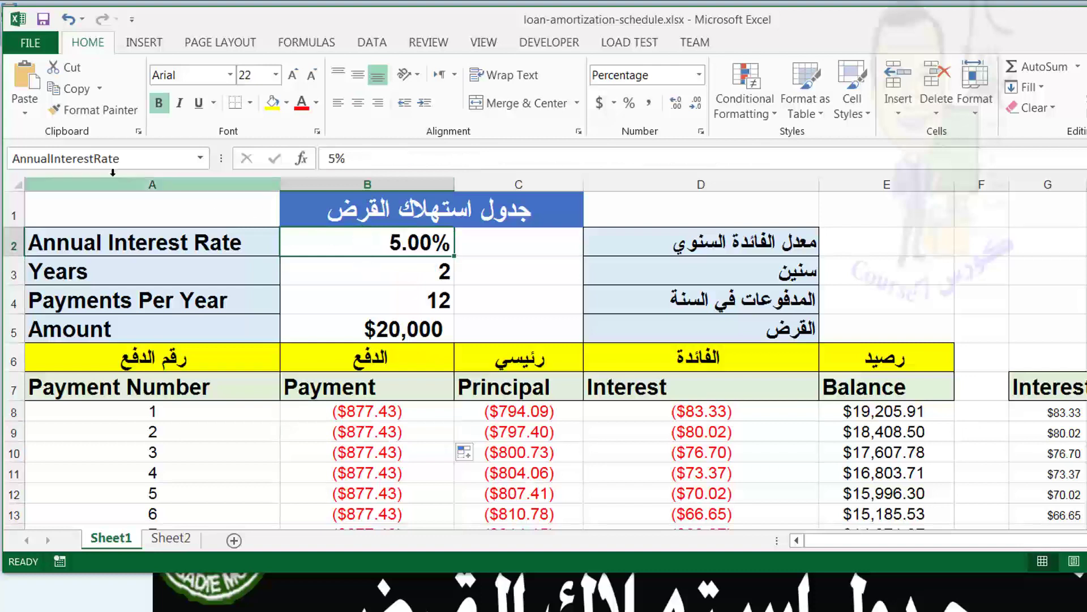
left_click(408, 419)
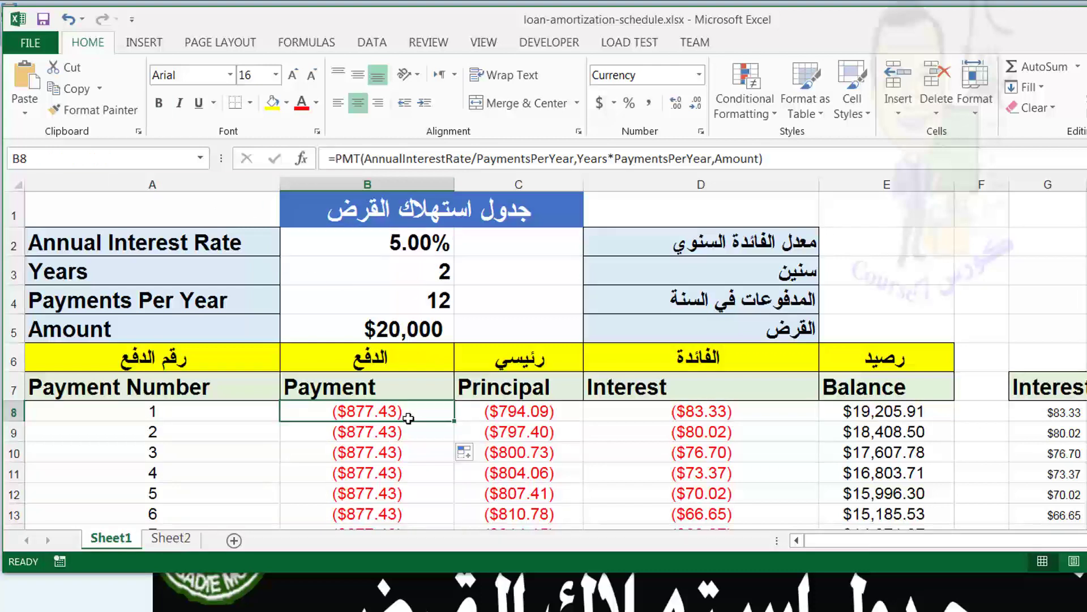
Inspect the payment total's SUM formula in B33, then return to B8.
scroll(408, 418, "down", 4)
scroll(405, 417, "down", 3)
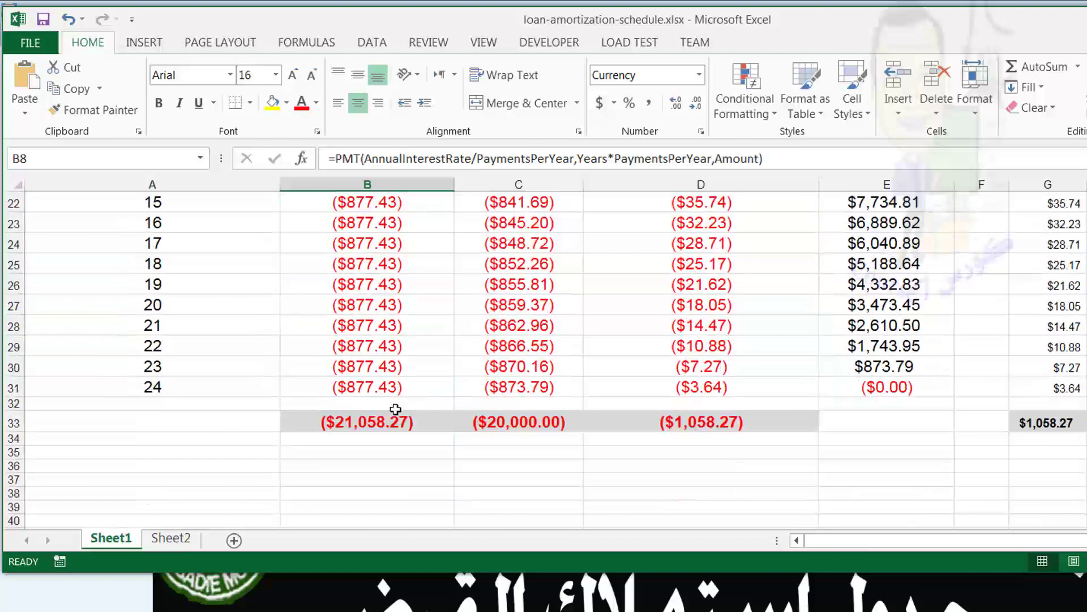
left_click(368, 420)
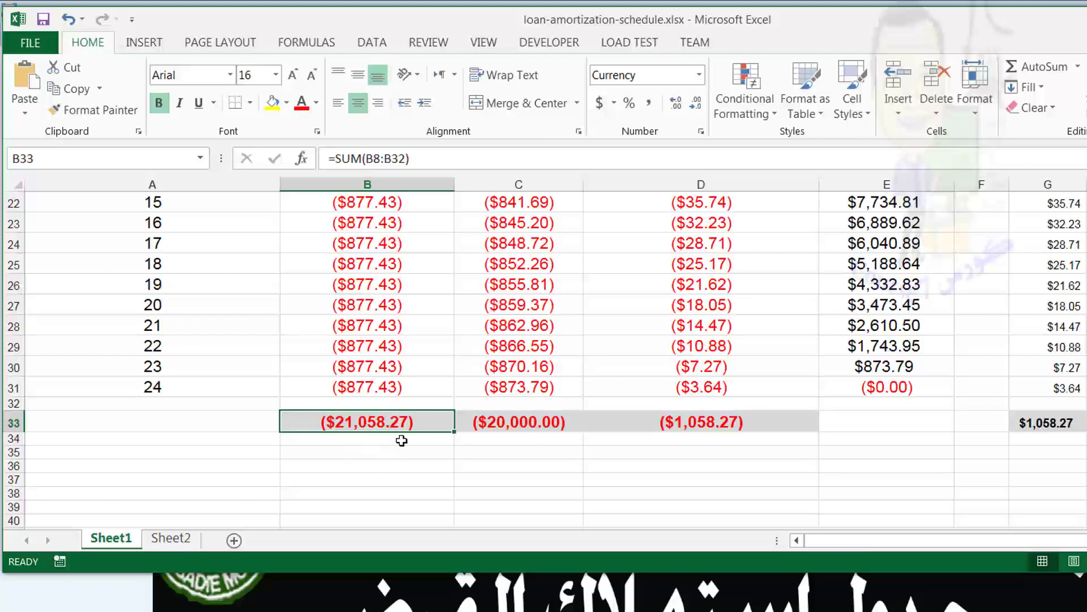
scroll(402, 440, "up", 3)
scroll(401, 440, "up", 4)
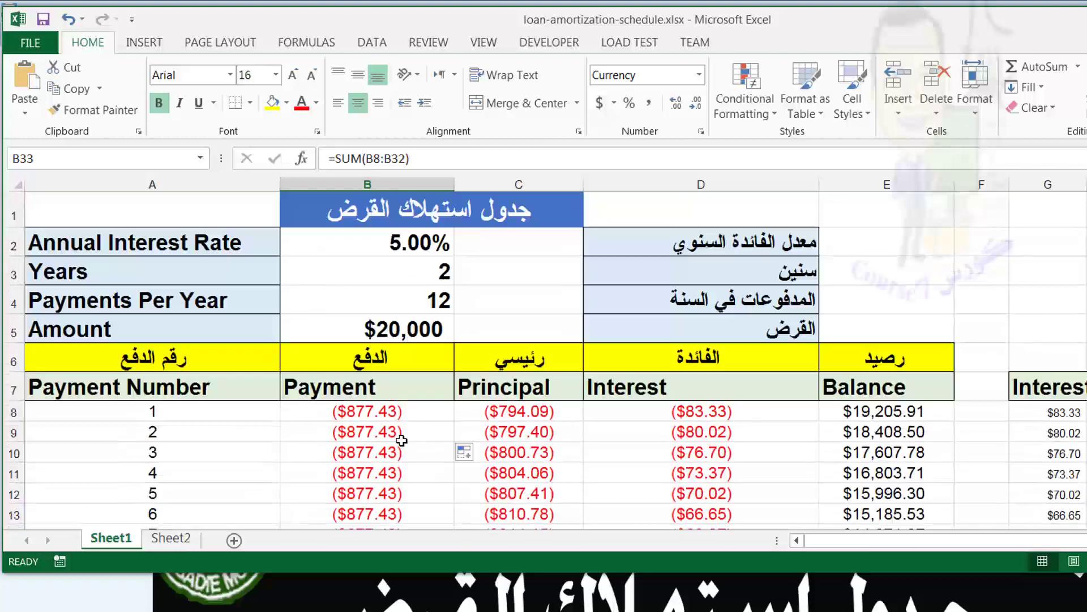
scroll(402, 441, "down", 2)
scroll(401, 440, "down", 3)
scroll(401, 441, "down", 2)
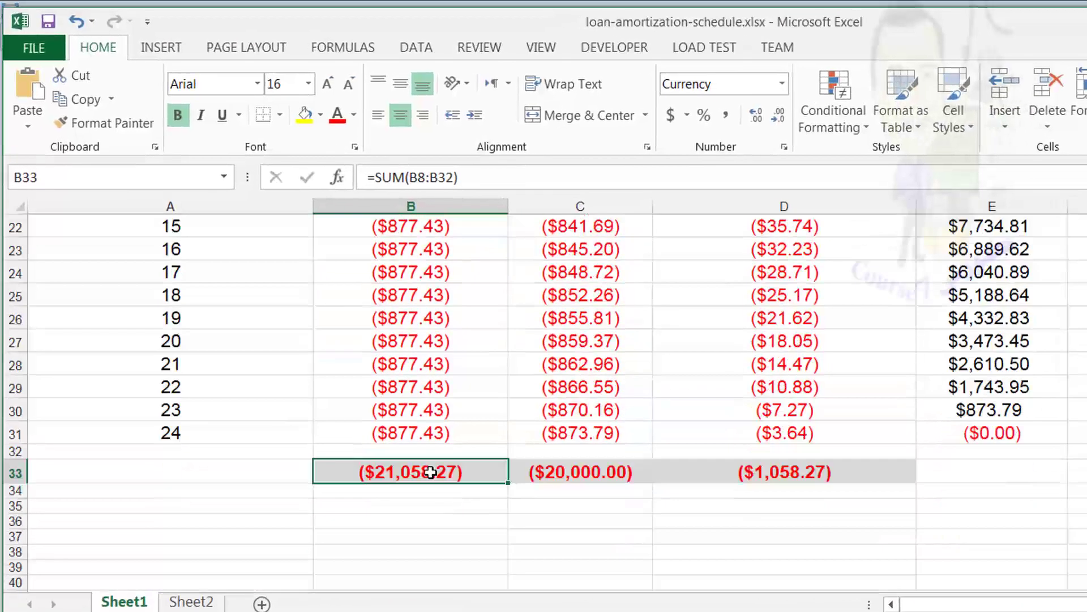
scroll(442, 494, "up", 3)
scroll(442, 494, "up", 2)
scroll(441, 494, "up", 2)
left_click(437, 460)
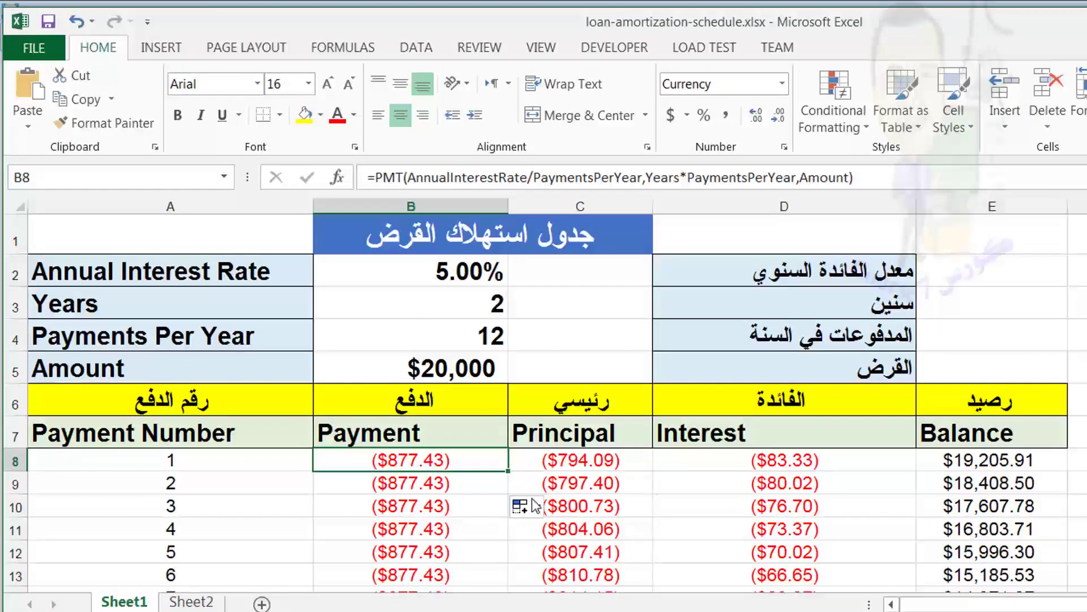
Compare C8's PPMT principal formula with B8's PMT and keep it unchanged.
left_click(605, 470)
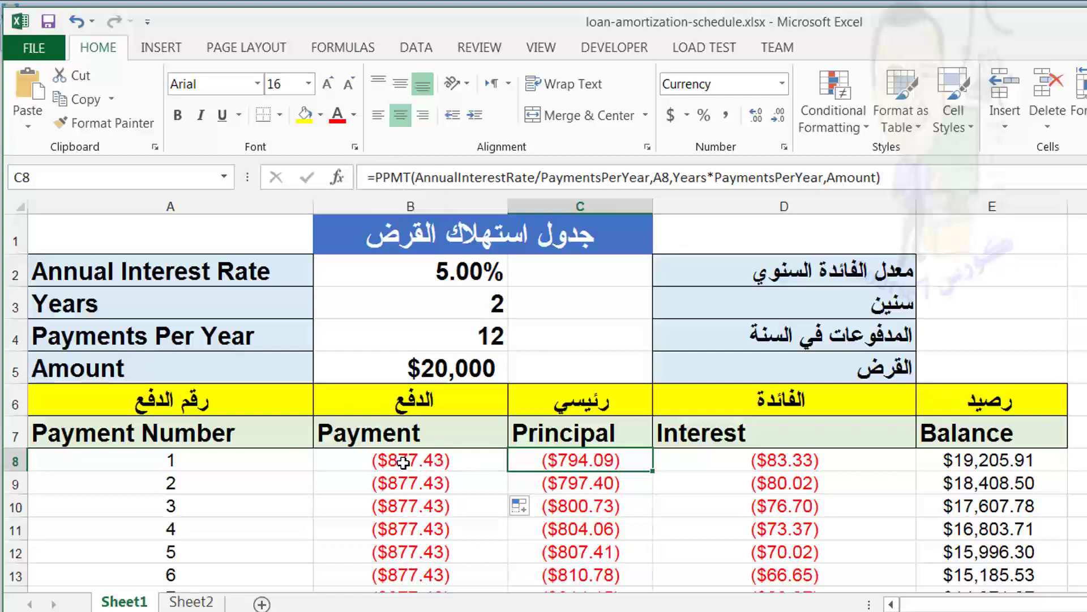
left_click(444, 466)
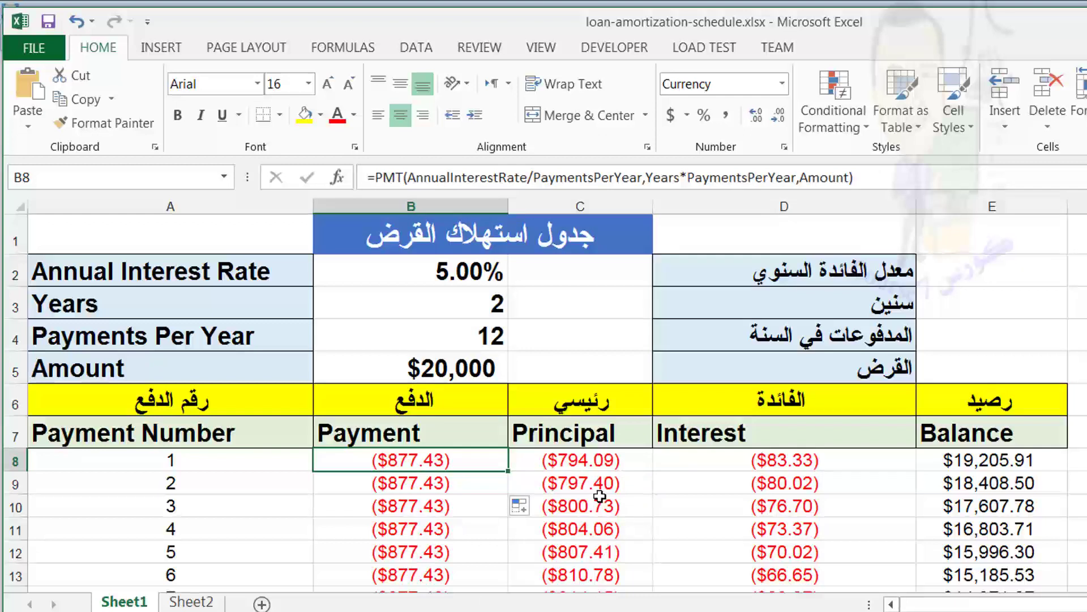
left_click(583, 462)
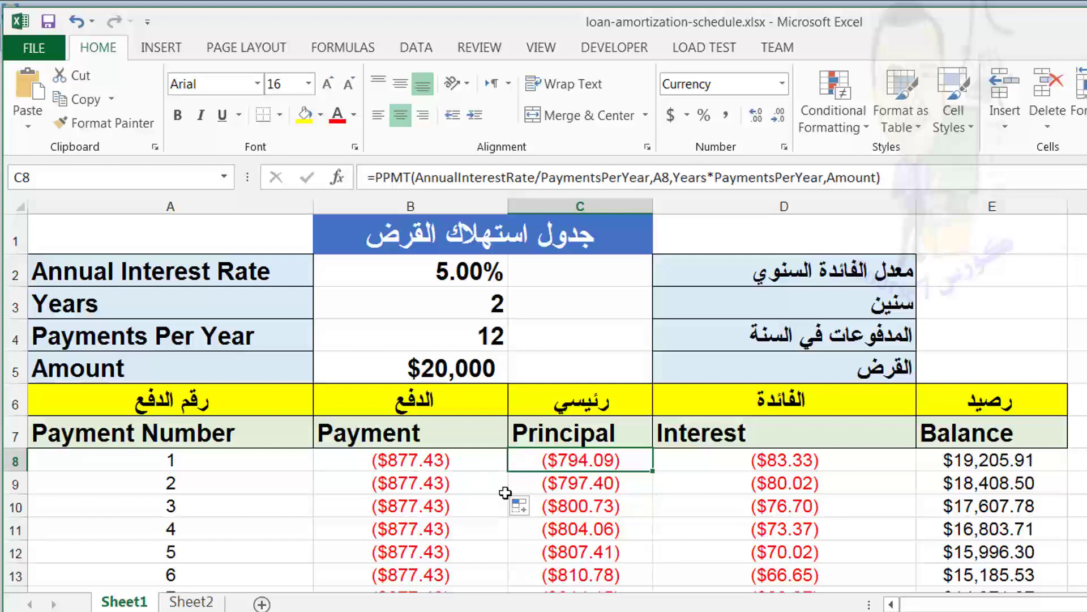
left_click(751, 465)
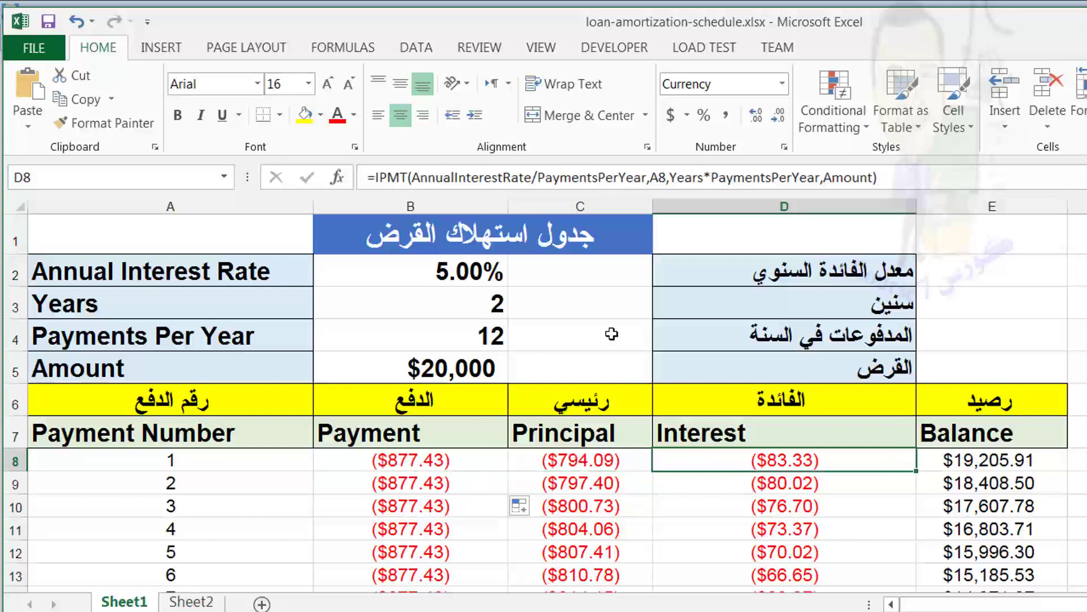
left_click(557, 458)
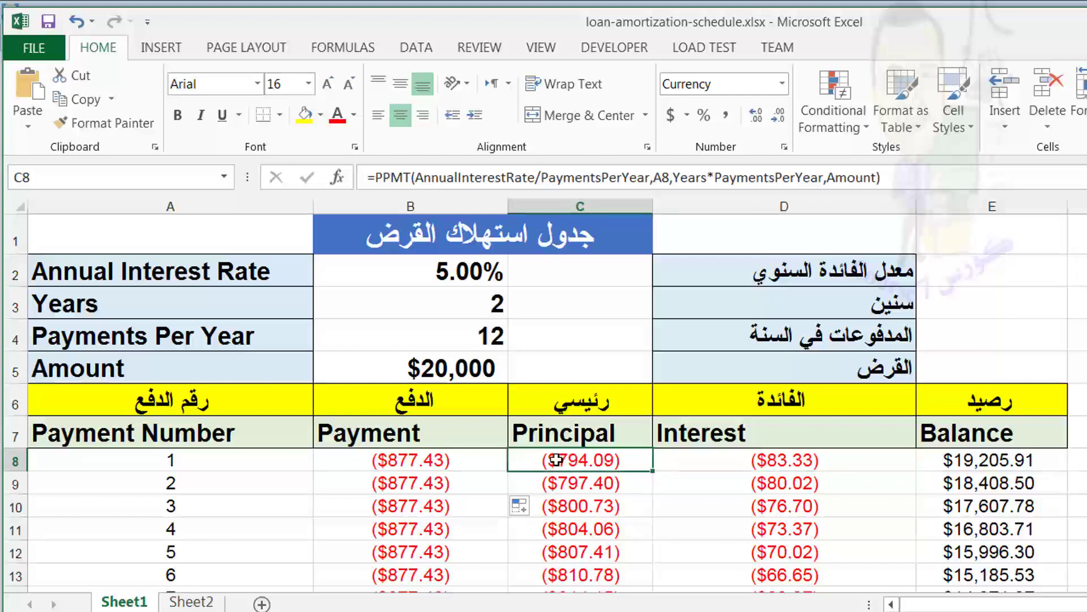
left_click(600, 170)
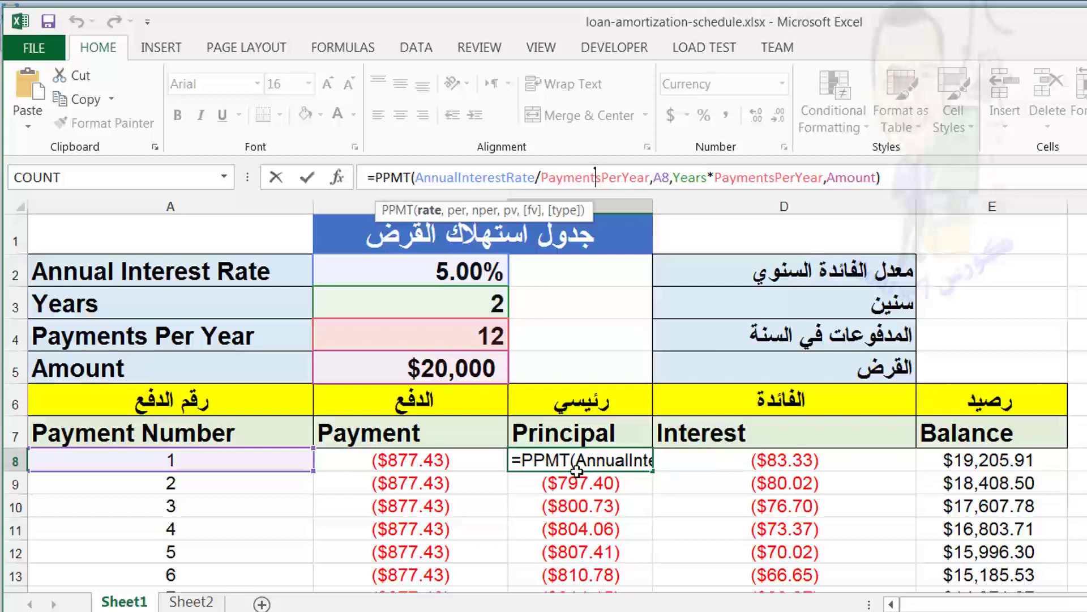
key("Return")
left_click(598, 452)
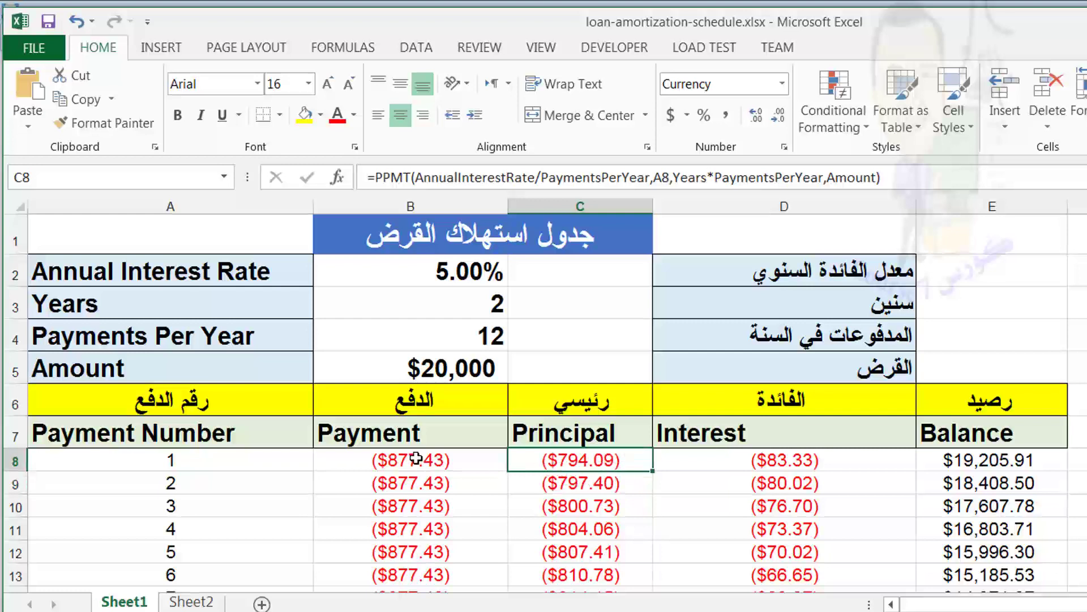
Review the IPMT formula in D8 and the =C8-B8 check formula in G8.
left_click(762, 466)
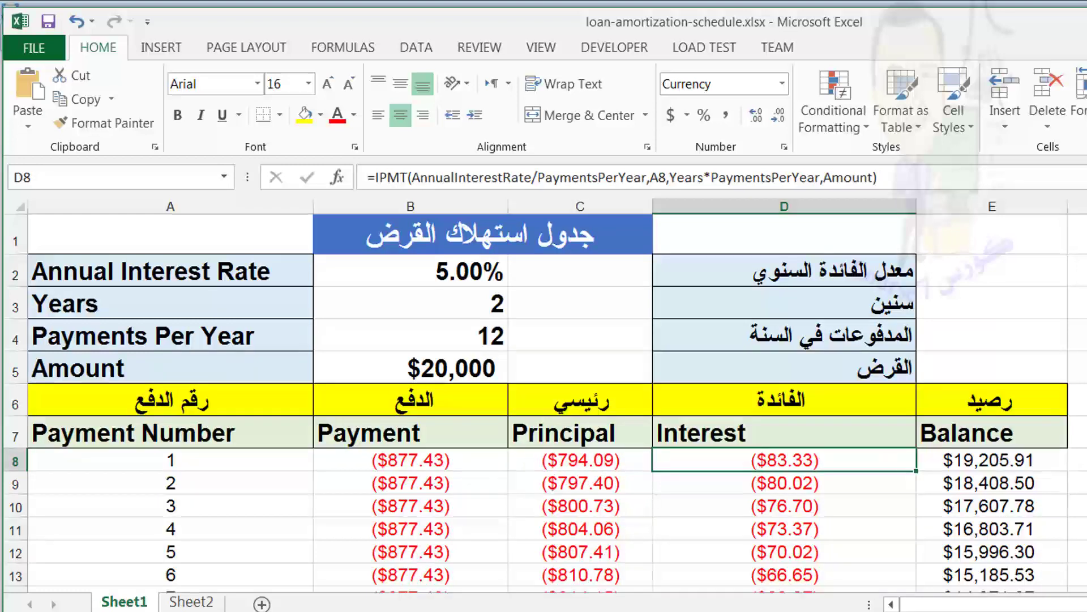
key("Right")
key("Right")
key("Right")
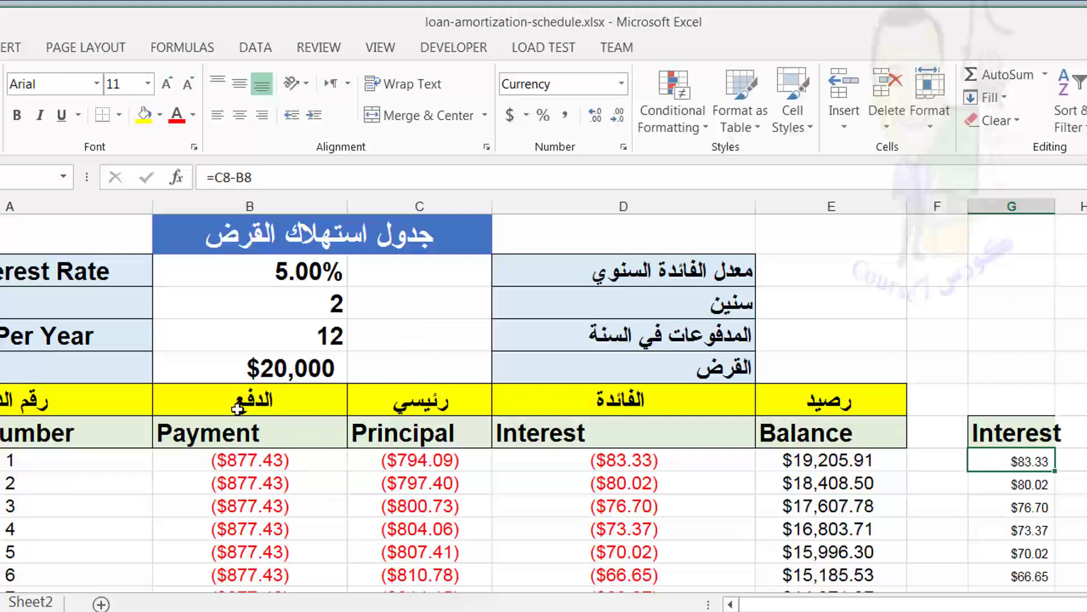
left_click(233, 456)
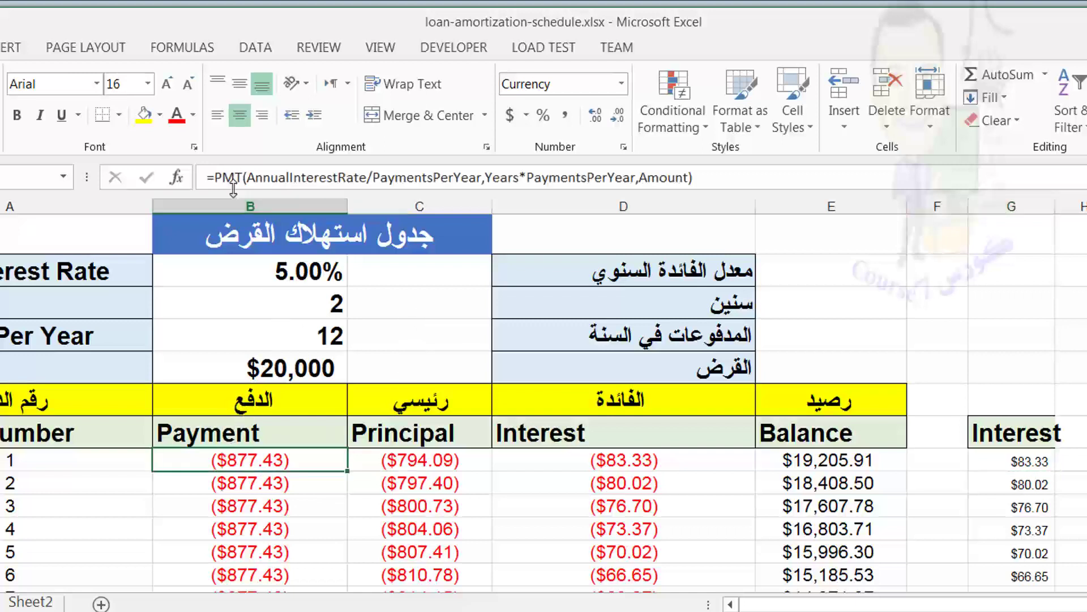
left_click(846, 298)
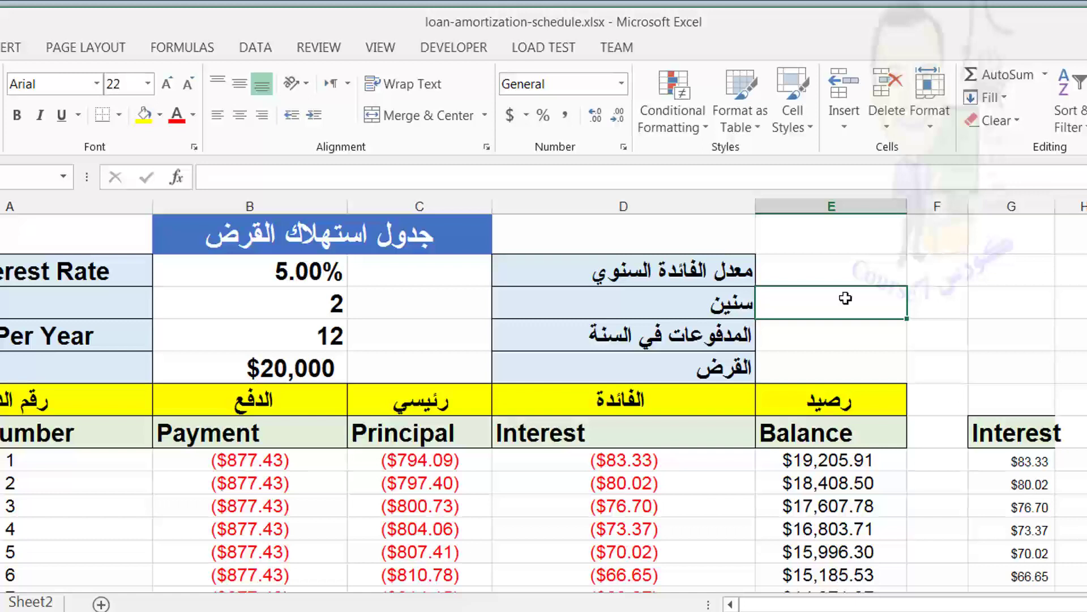
left_click(571, 458)
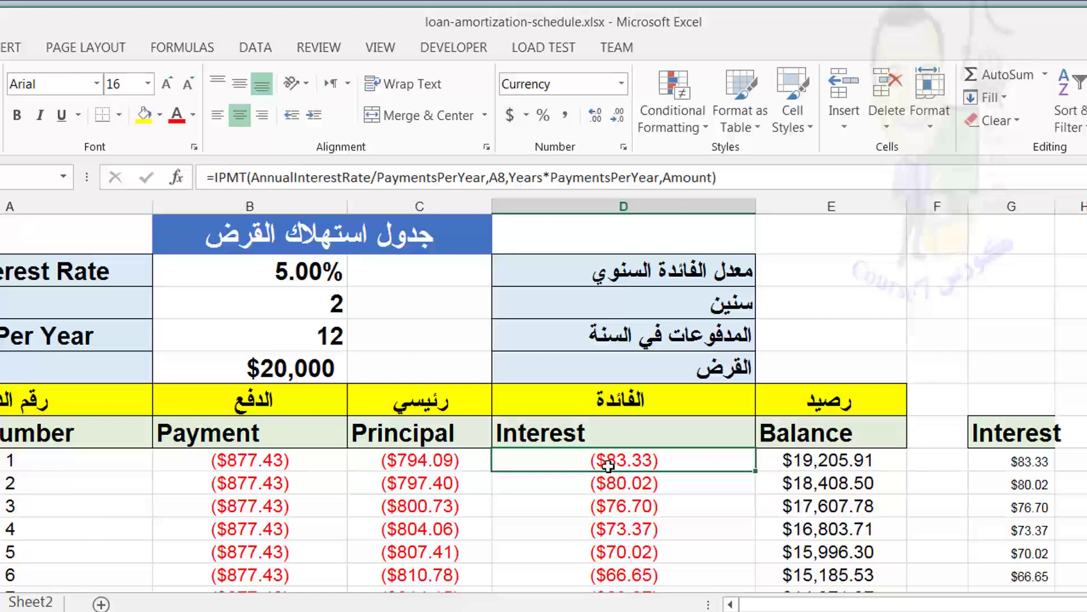
left_click(1006, 459)
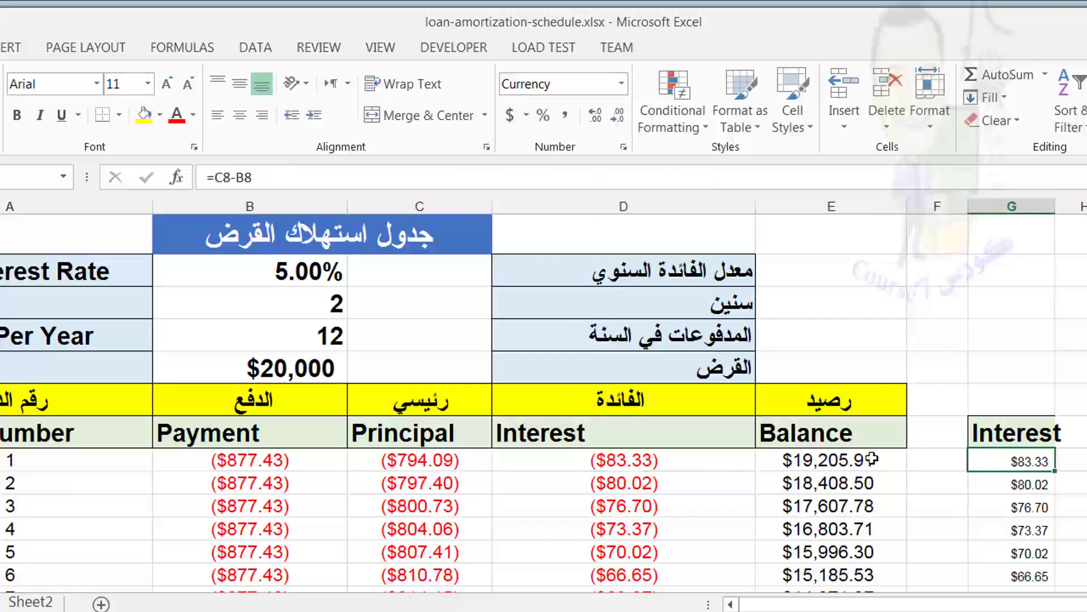
left_click(652, 463)
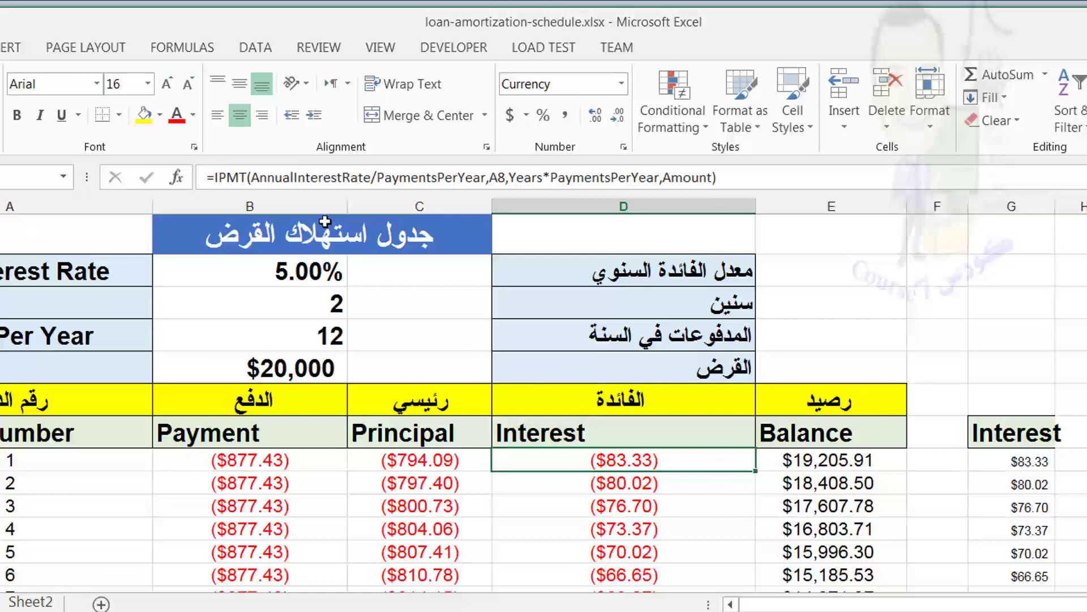
Walk through C8's PPMT arguments, then edit D8's IPMT formula using the named inputs.
left_click(422, 463)
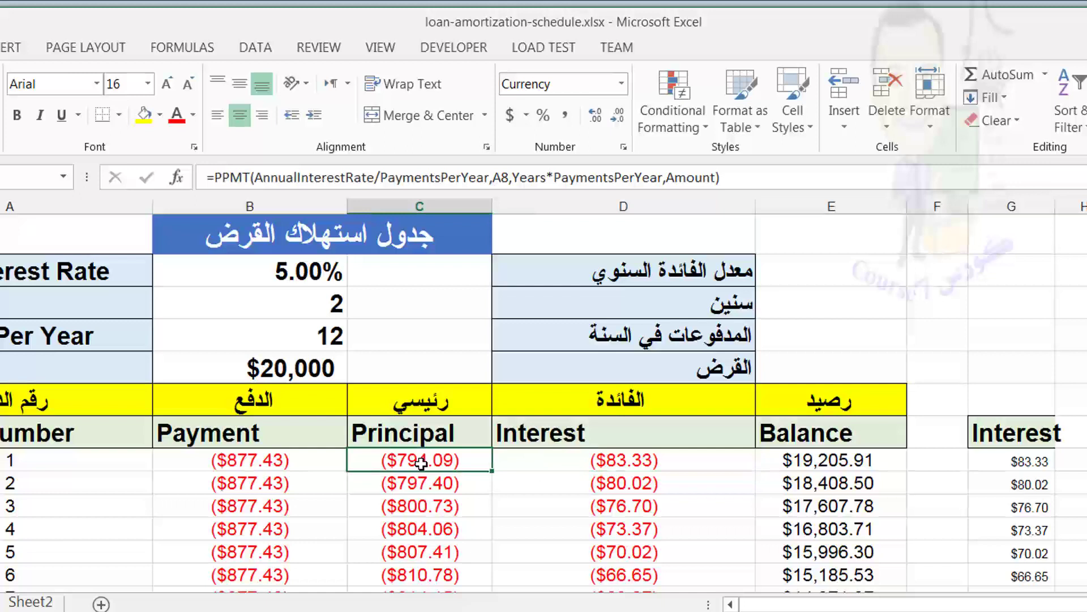
left_click(333, 178)
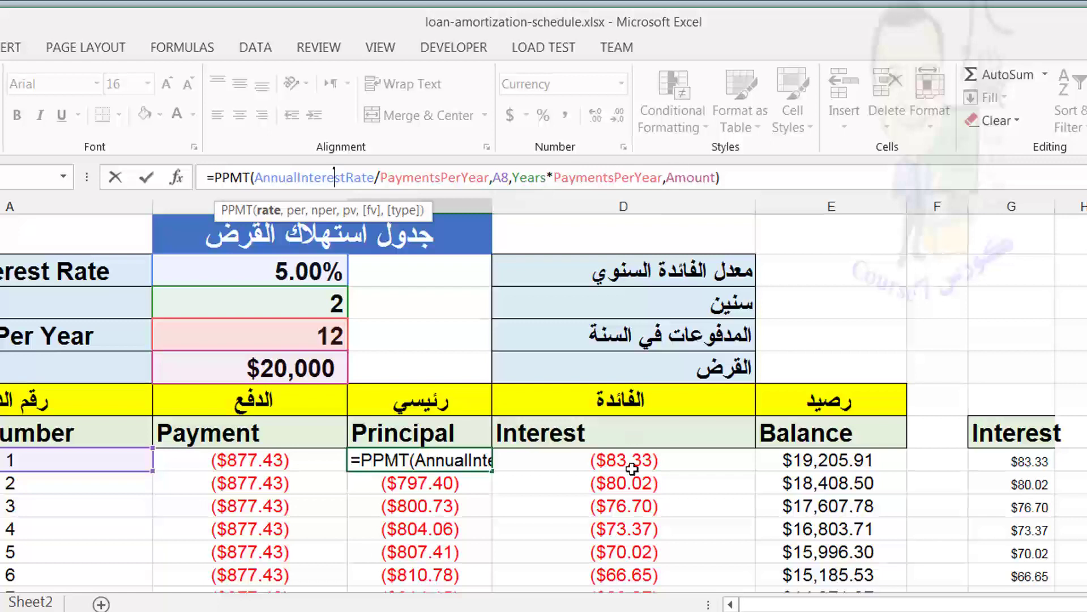
key("Escape")
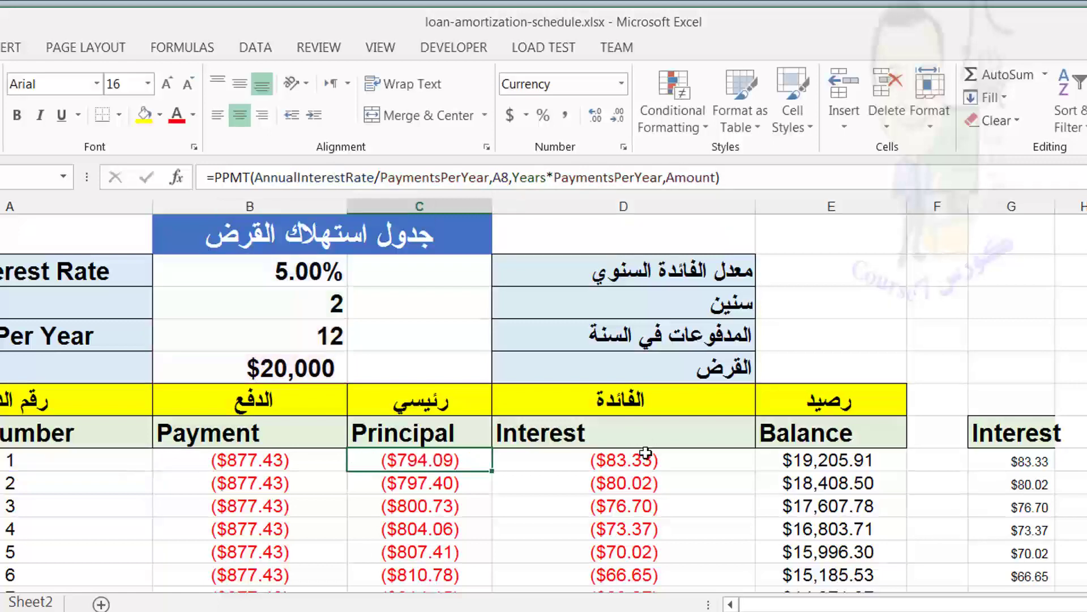
left_click(641, 462)
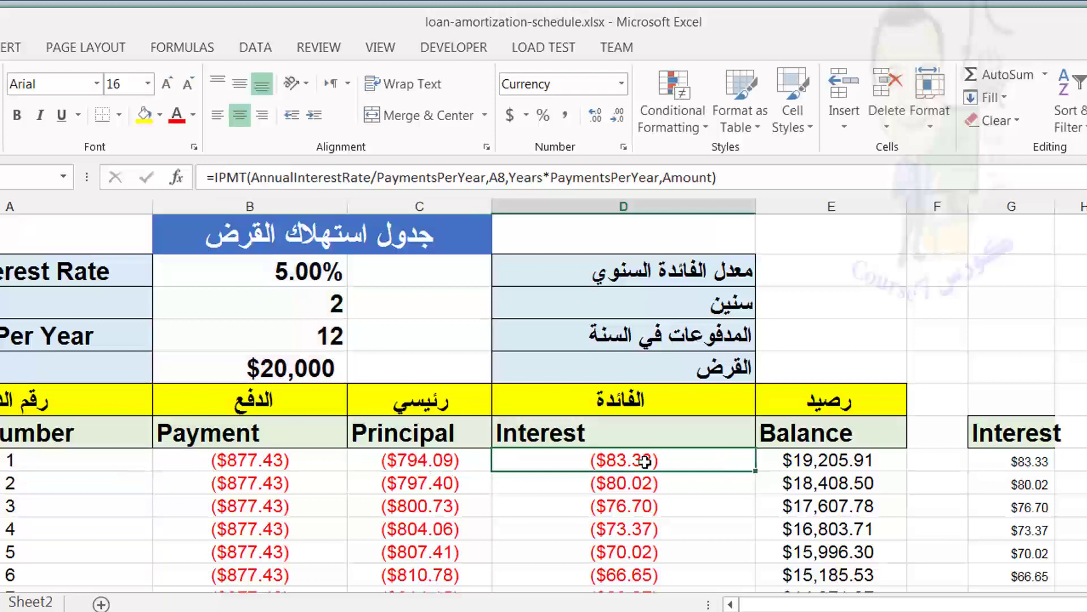
left_click(313, 178)
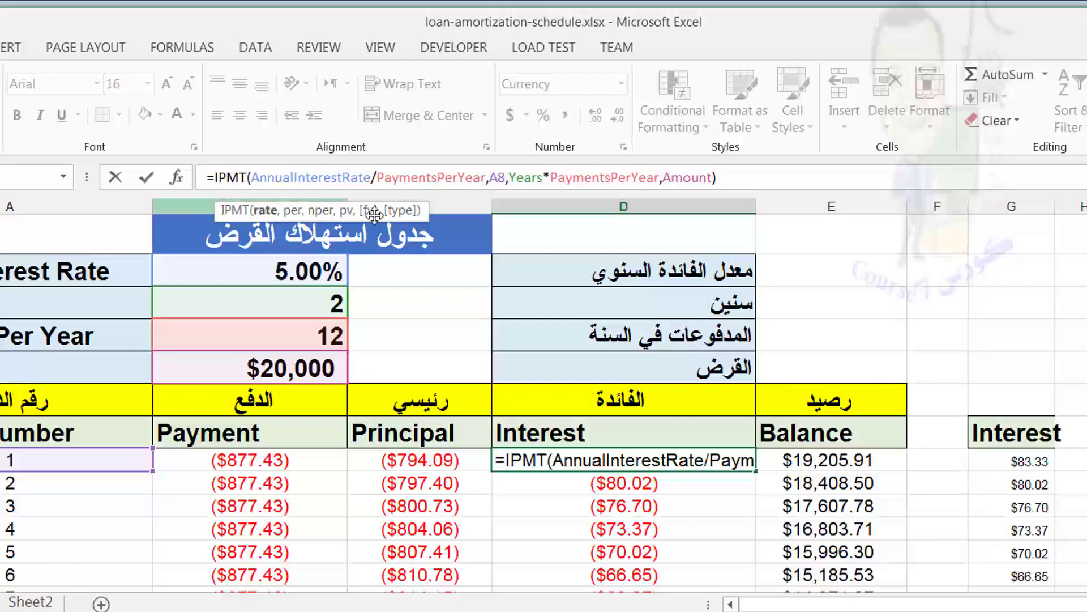
Finish D8 at ($83.33), then inspect the C8, D8 and G9 formulas and E8's =Amount+C8 balance.
key("Escape")
left_click(419, 458)
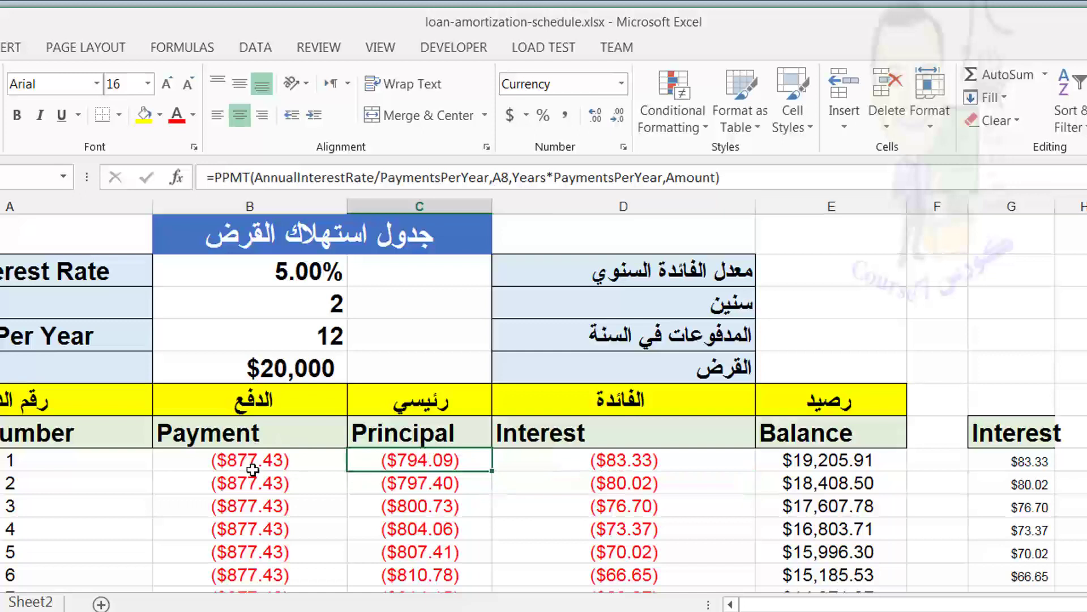
left_click(577, 465)
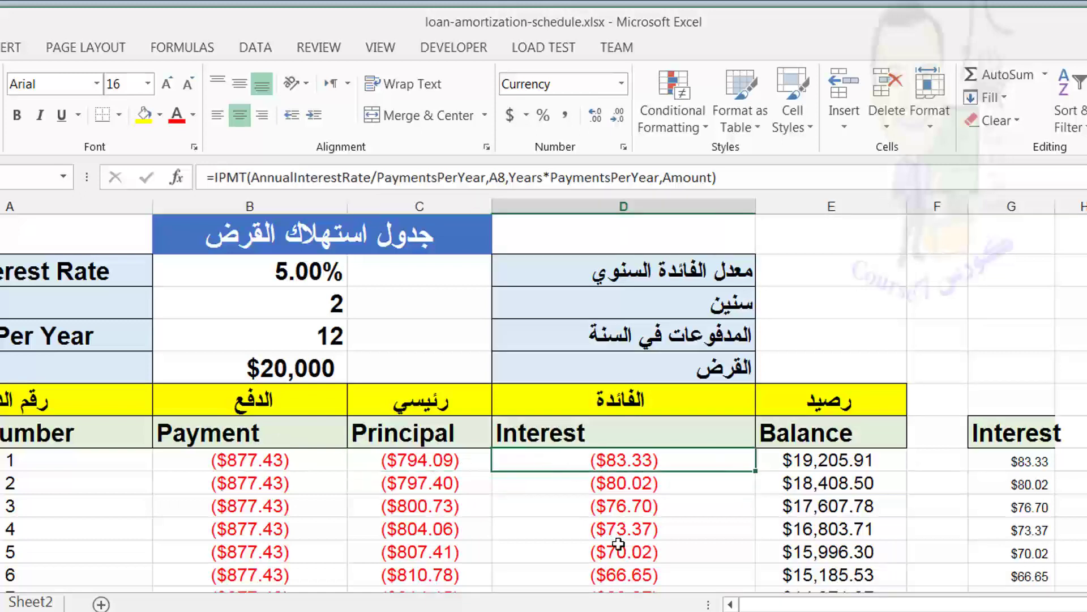
left_click(1036, 481)
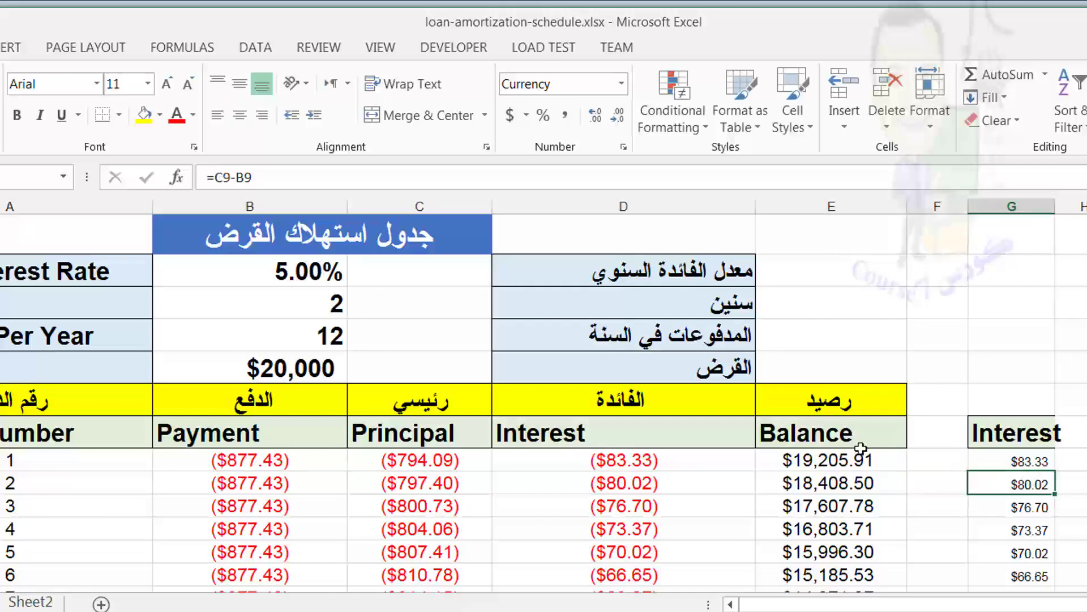
left_click(802, 467)
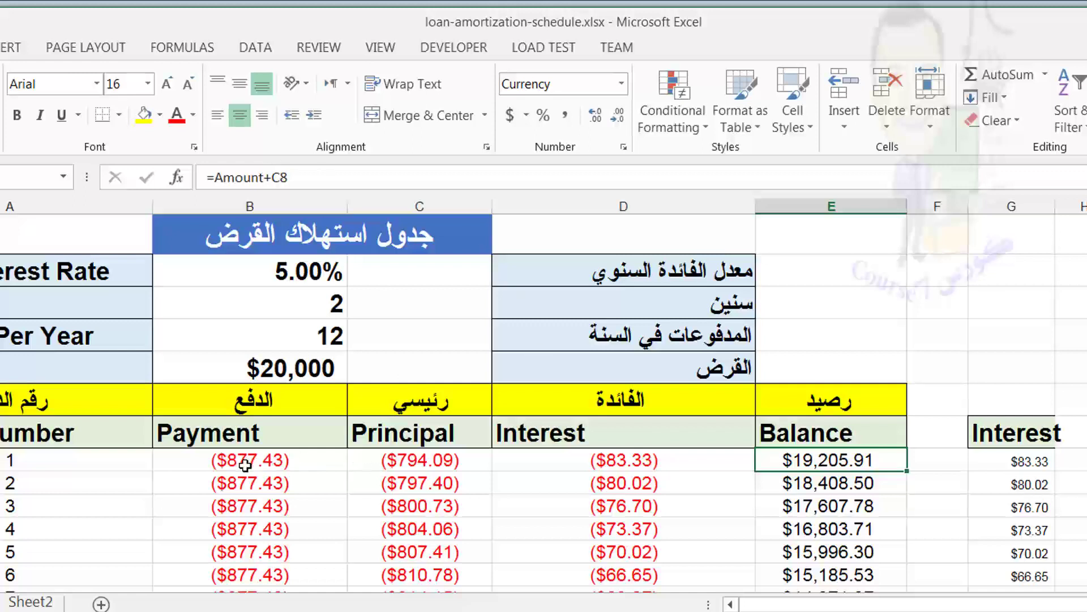
left_click(434, 465)
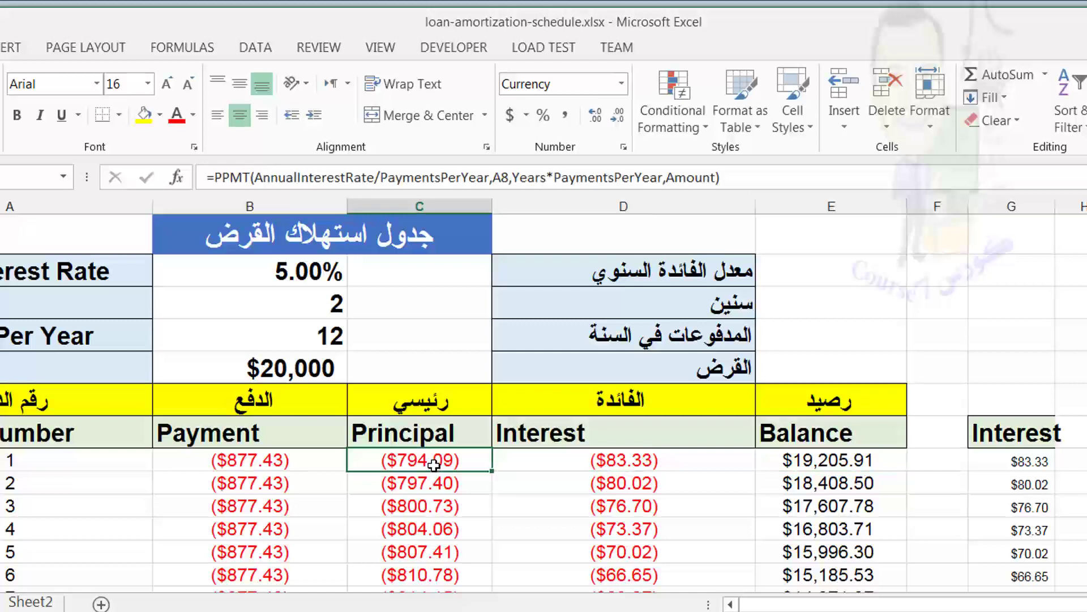
left_click(819, 468)
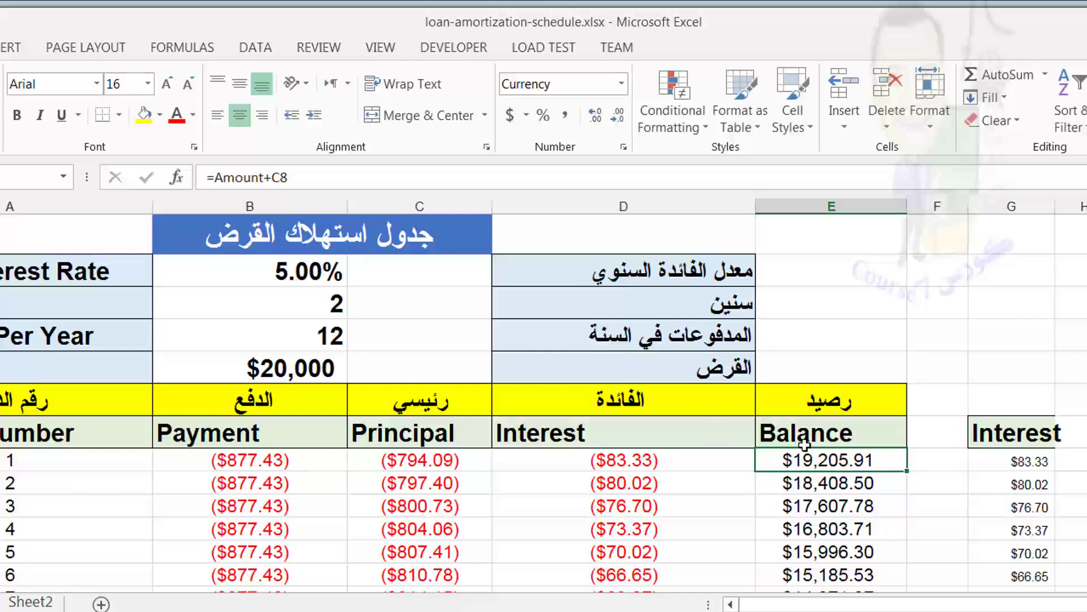
scroll(790, 509, "down", 1)
scroll(790, 508, "down", 3)
scroll(793, 505, "down", 2)
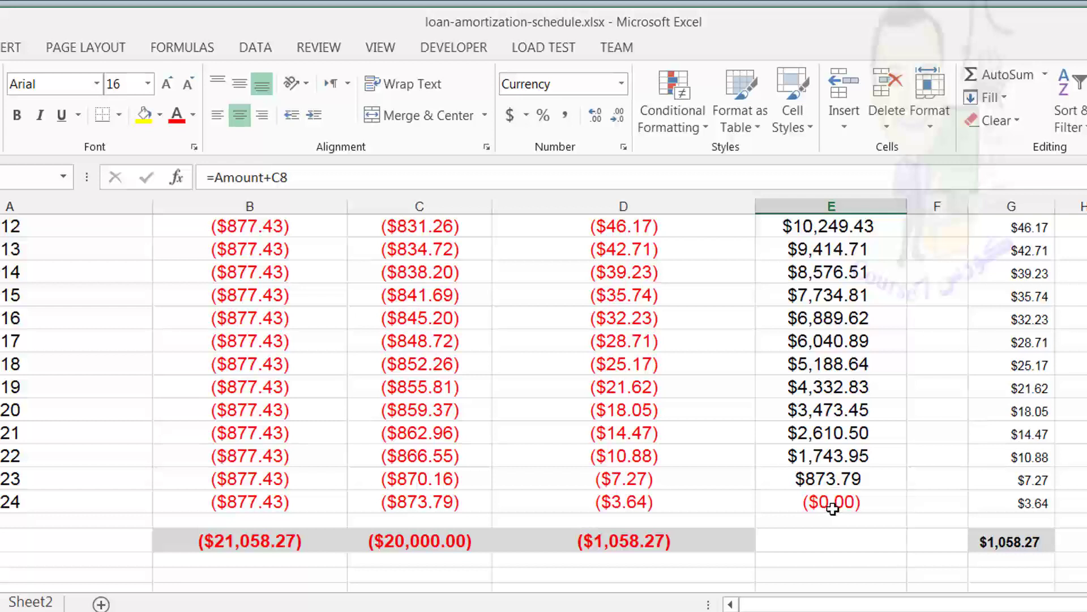
scroll(832, 509, "up", 5)
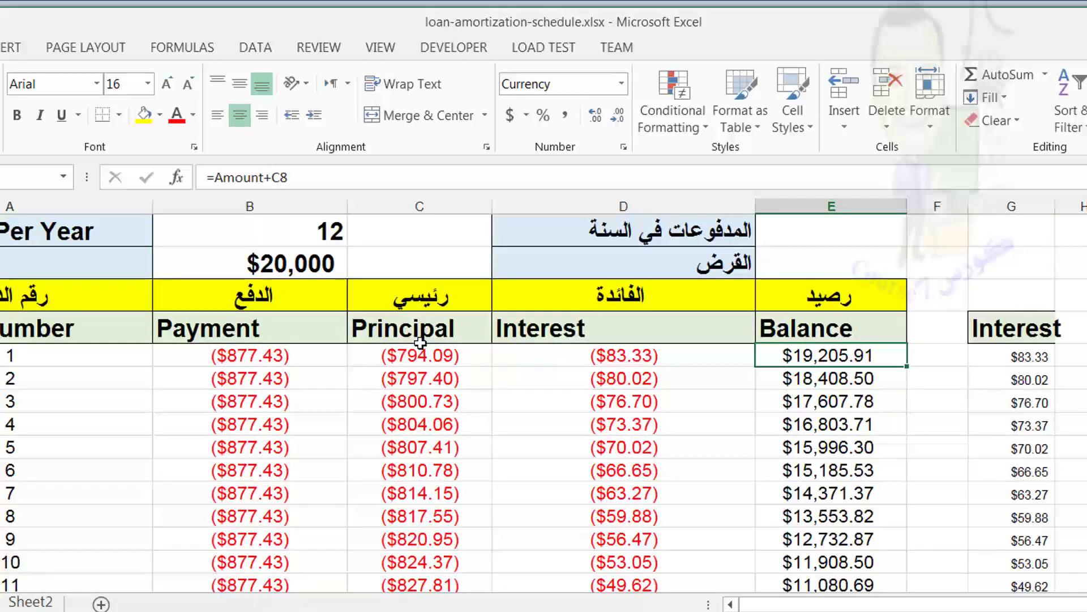
scroll(352, 328, "down", 4)
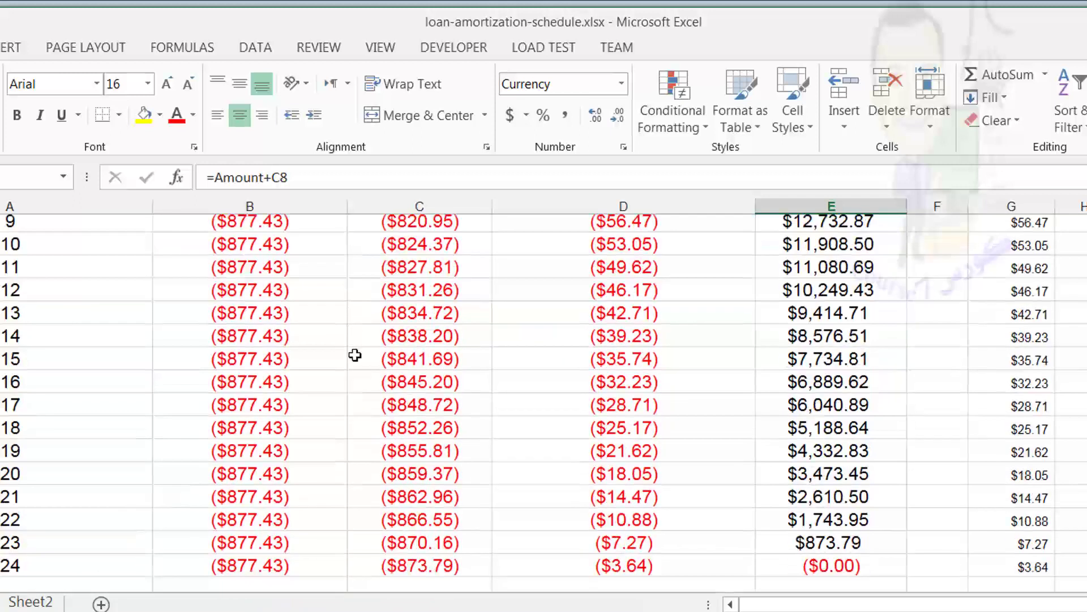
scroll(354, 354, "down", 1)
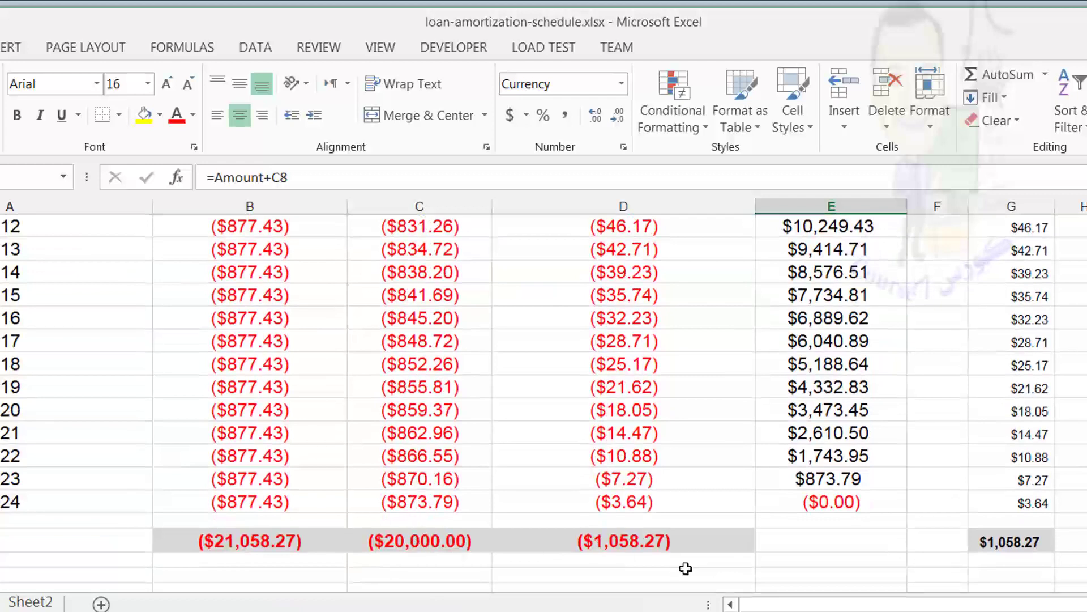
scroll(670, 577, "up", 2)
scroll(670, 578, "up", 2)
scroll(670, 578, "up", 2)
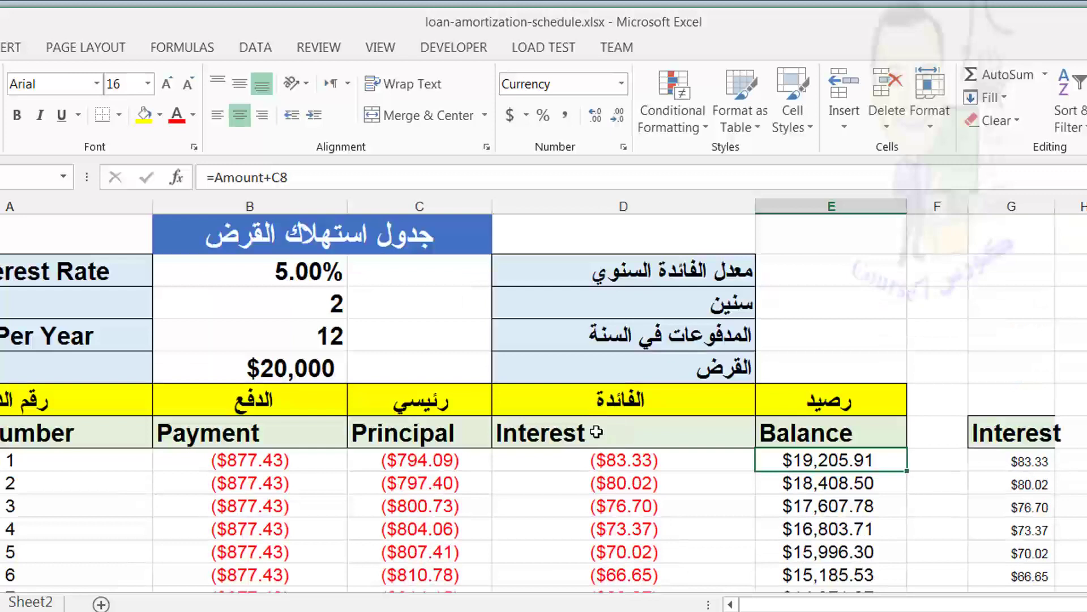
scroll(635, 453, "down", 5)
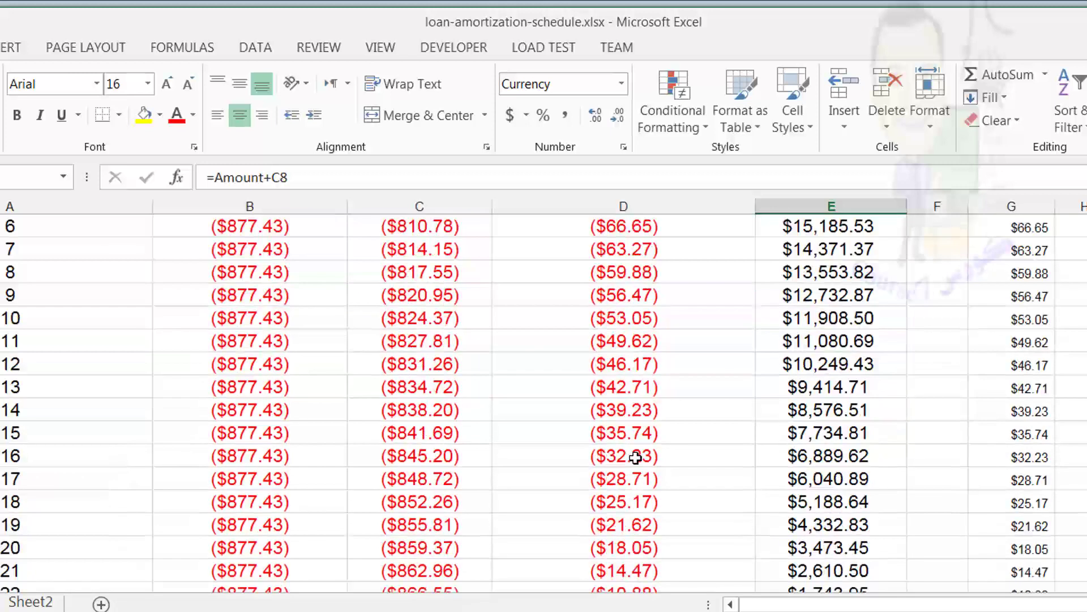
scroll(636, 458, "down", 2)
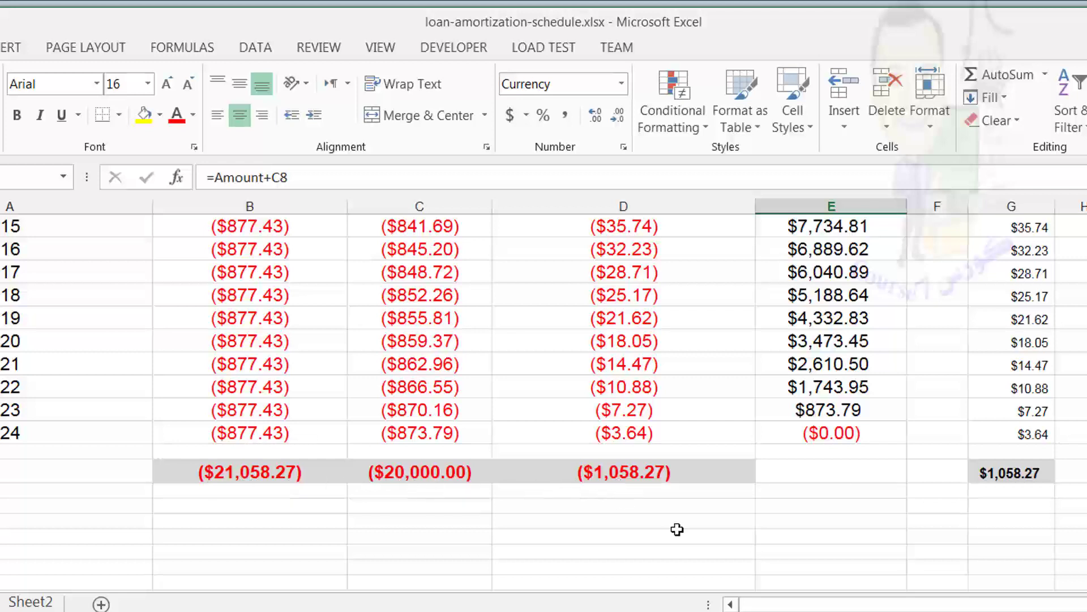
left_click(619, 472)
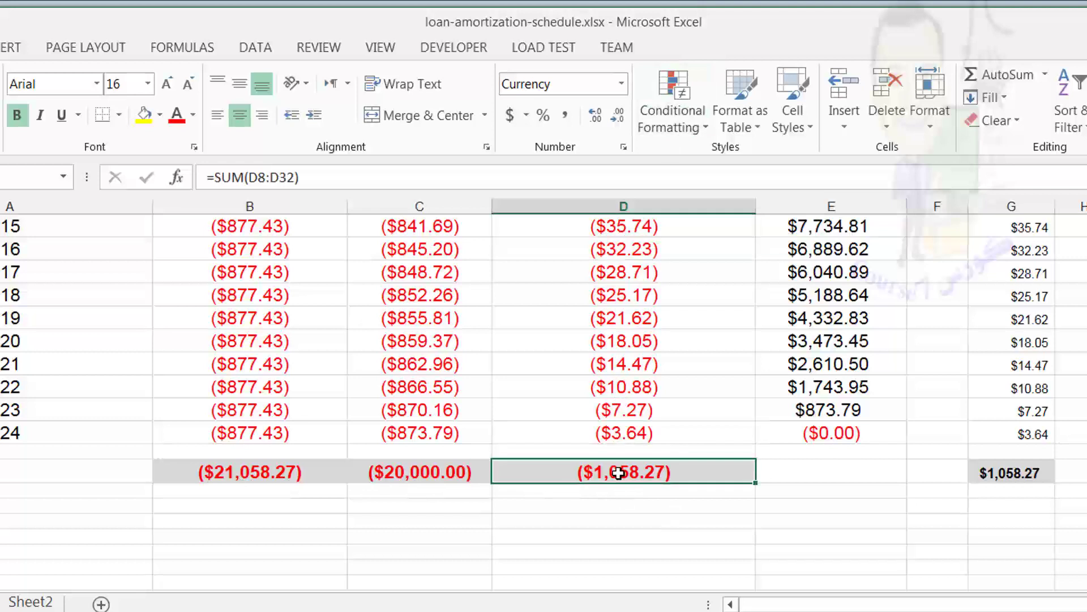
scroll(619, 473, "up", 3)
scroll(618, 474, "up", 2)
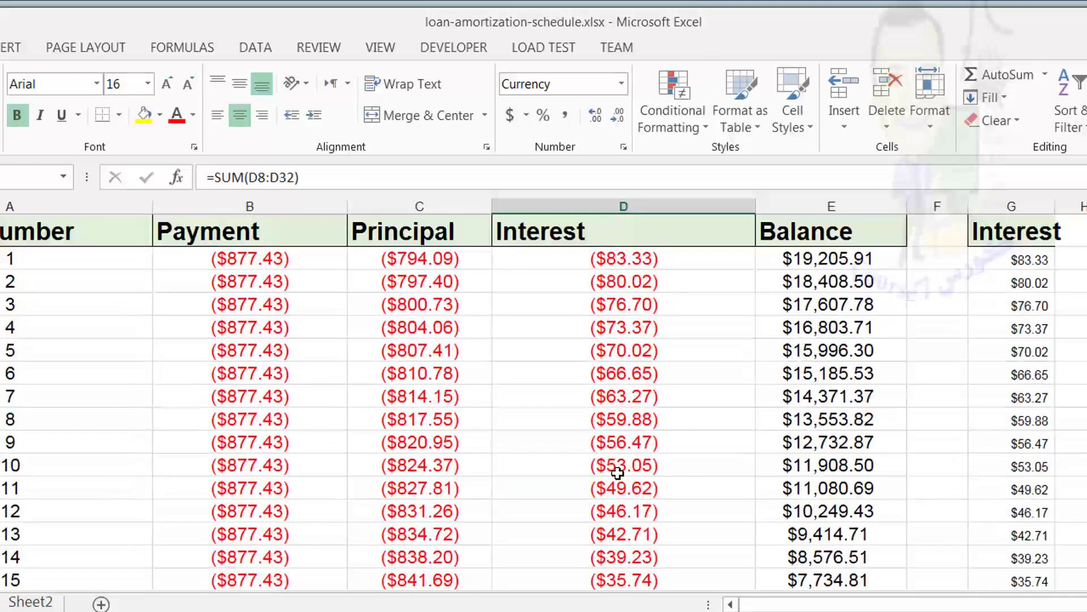
scroll(618, 473, "up", 2)
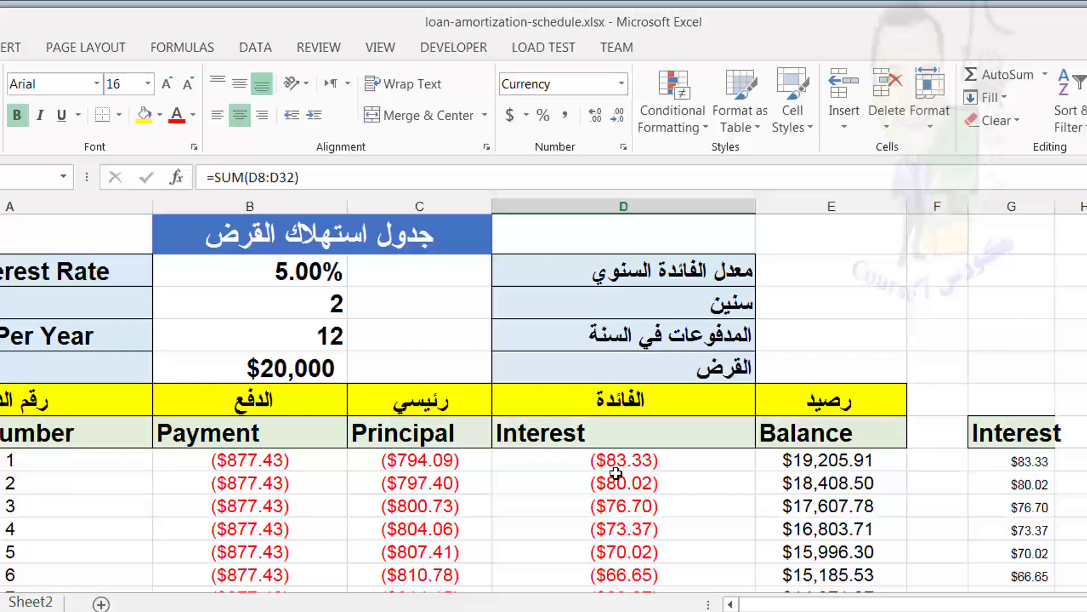
scroll(617, 473, "down", 1)
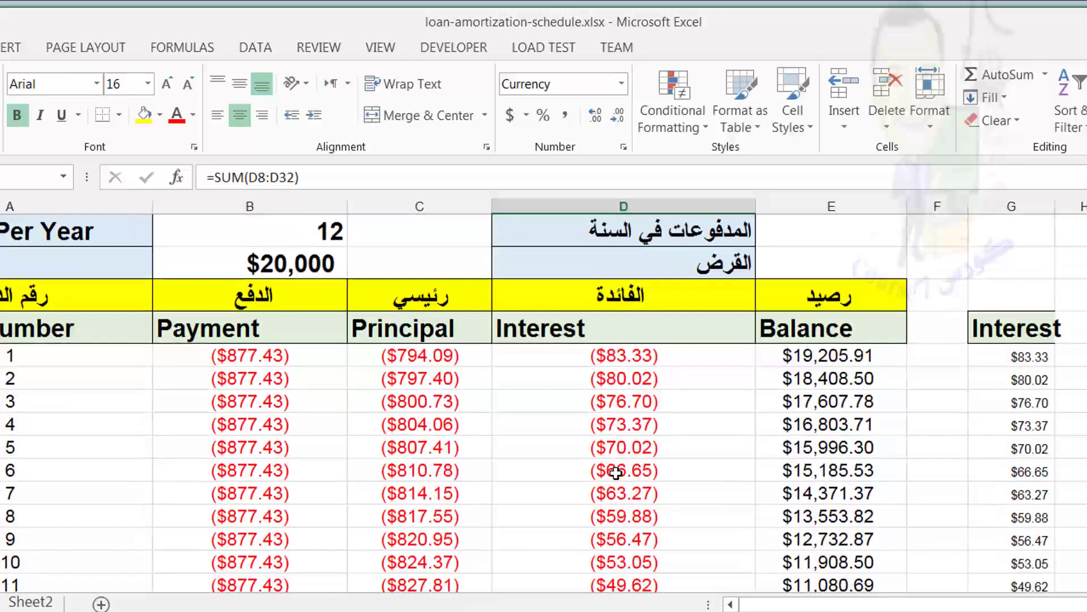
scroll(616, 473, "up", 1)
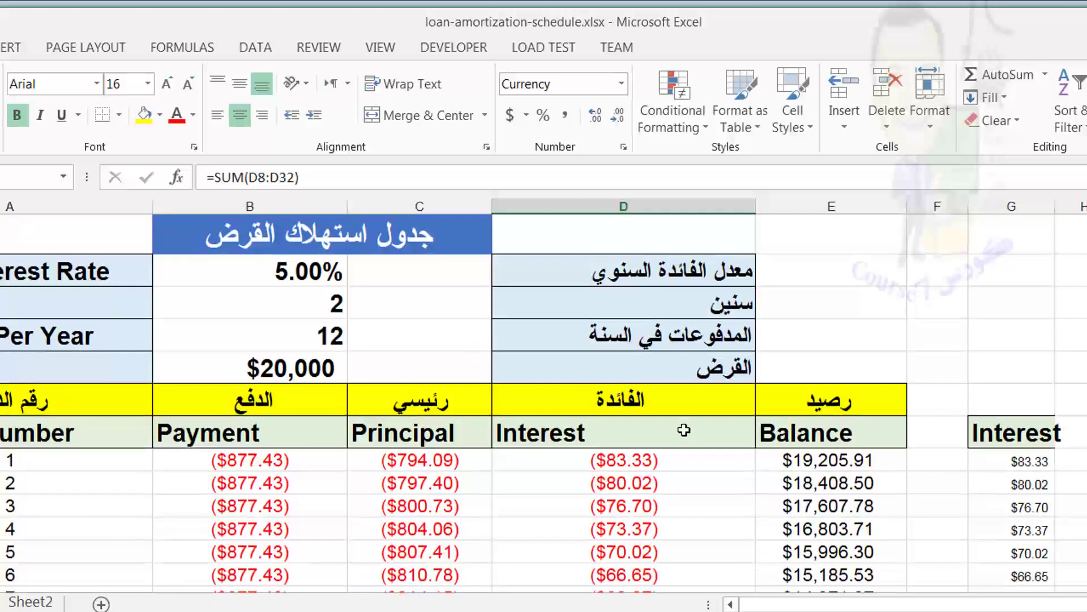
left_click(832, 436)
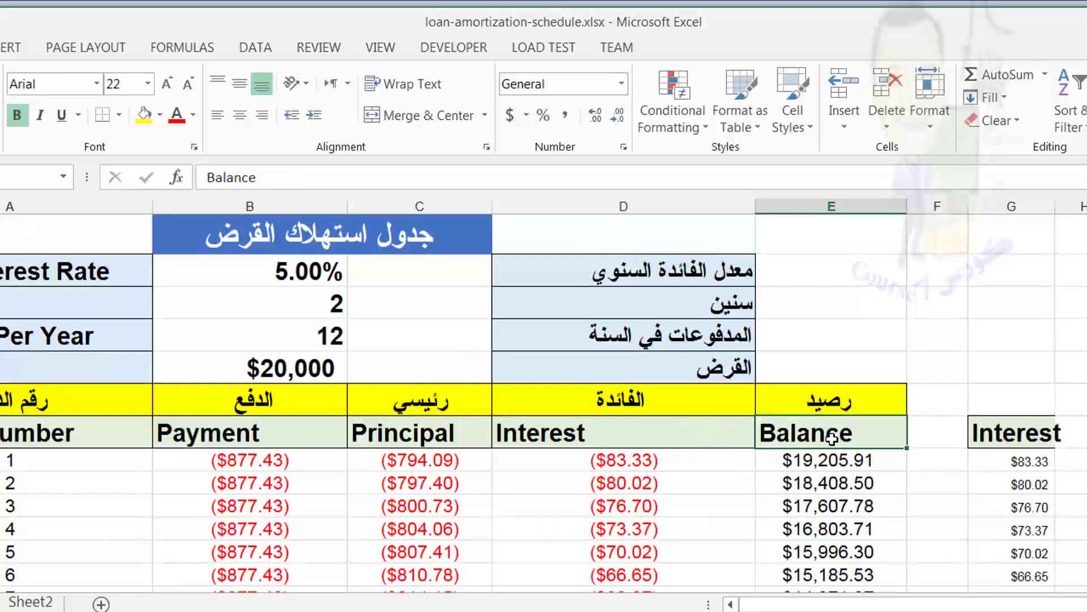
scroll(832, 436, "down", 3)
scroll(833, 436, "down", 1)
scroll(832, 425, "down", 2)
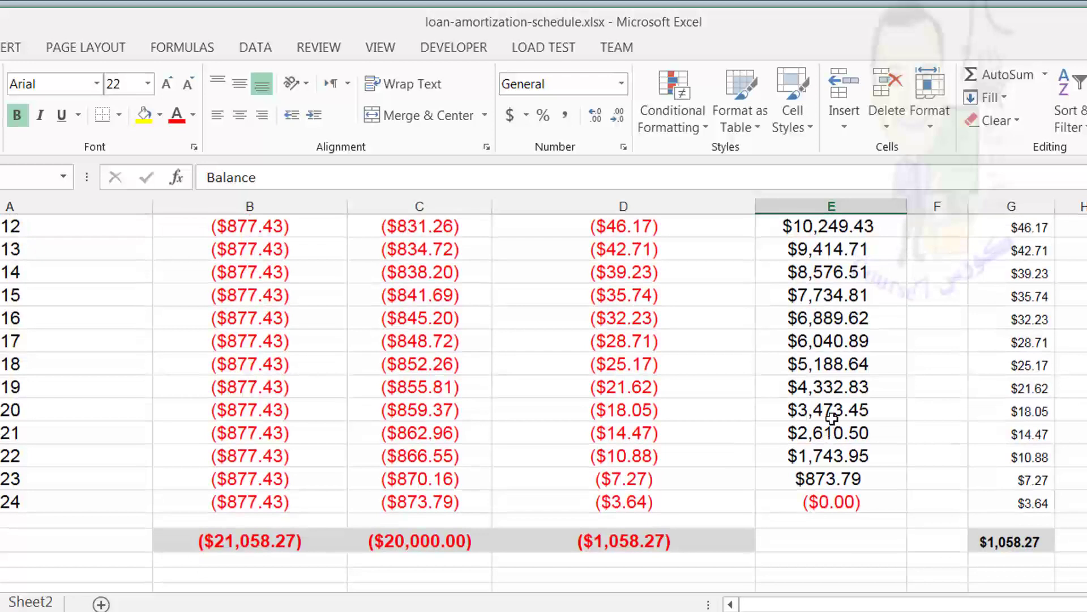
left_click(831, 388)
scroll(813, 461, "up", 1)
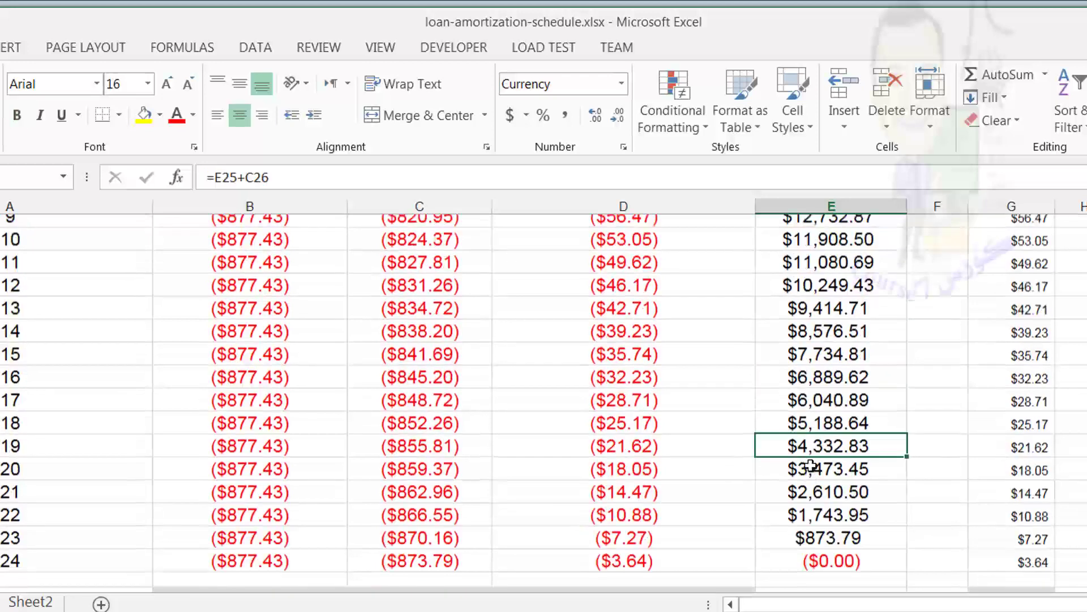
scroll(811, 465, "up", 1)
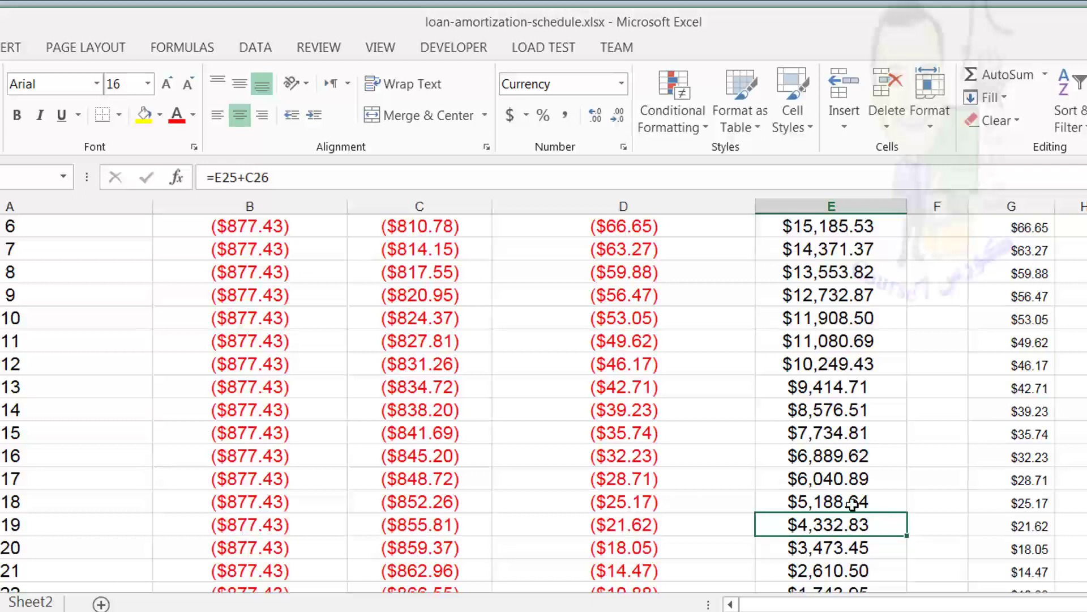
left_click(54, 501)
left_click(73, 477)
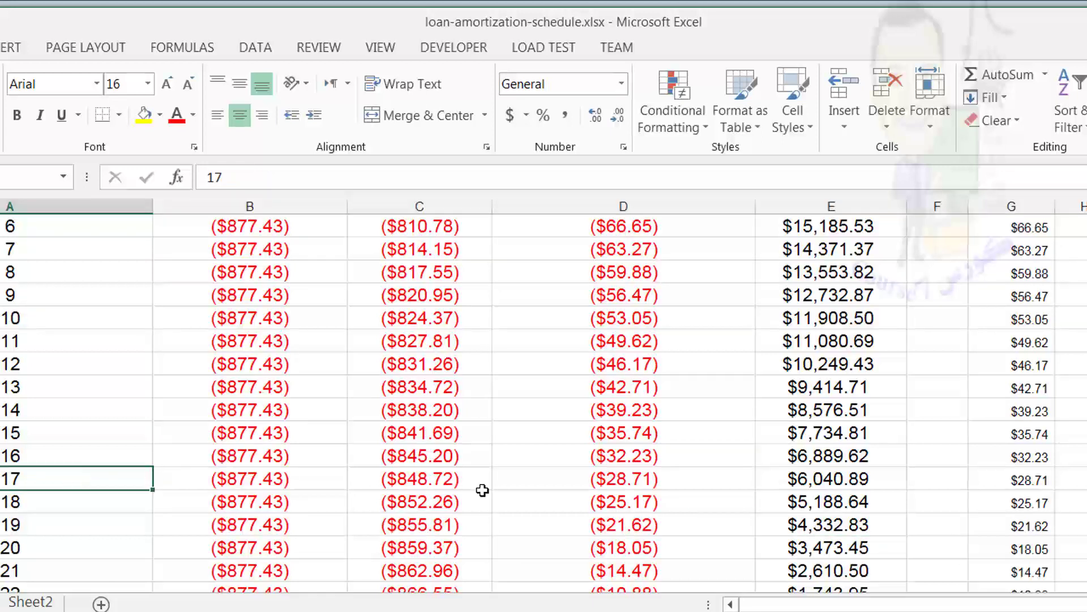
left_click(822, 485)
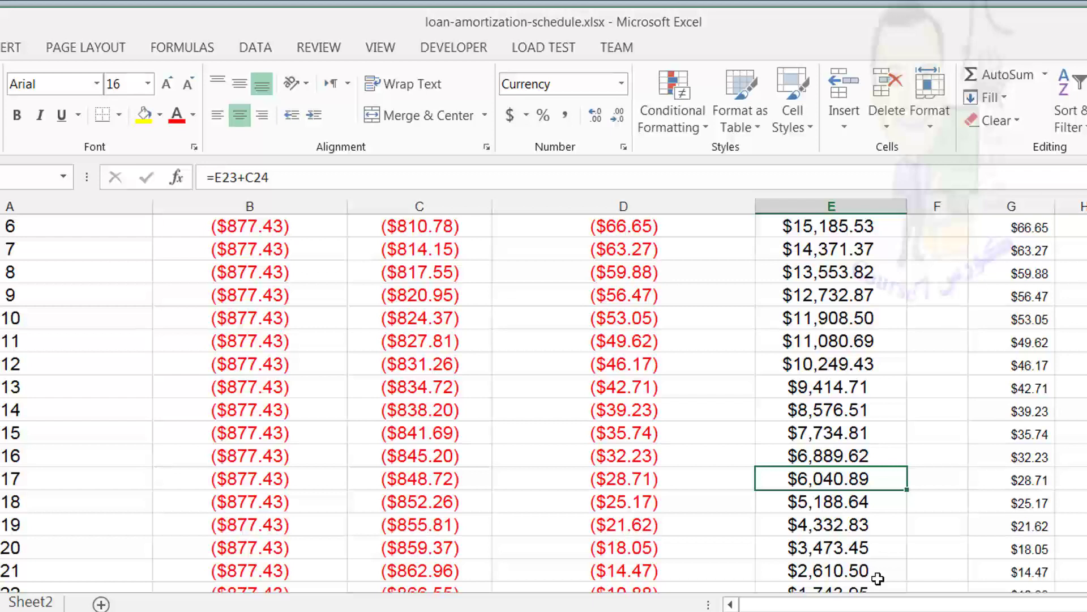
scroll(859, 504, "up", 4)
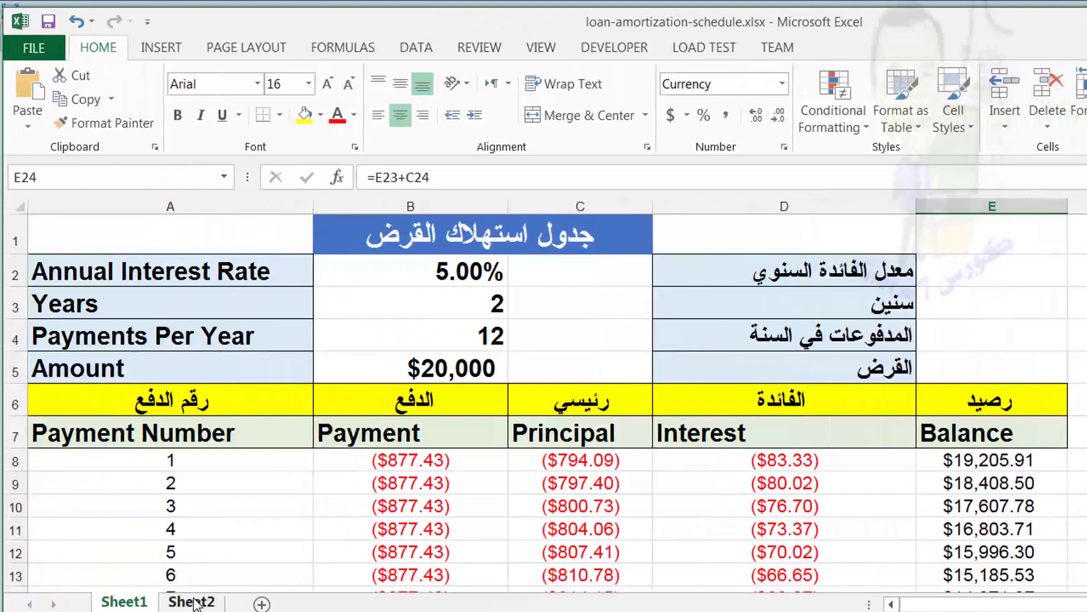
left_click(193, 601)
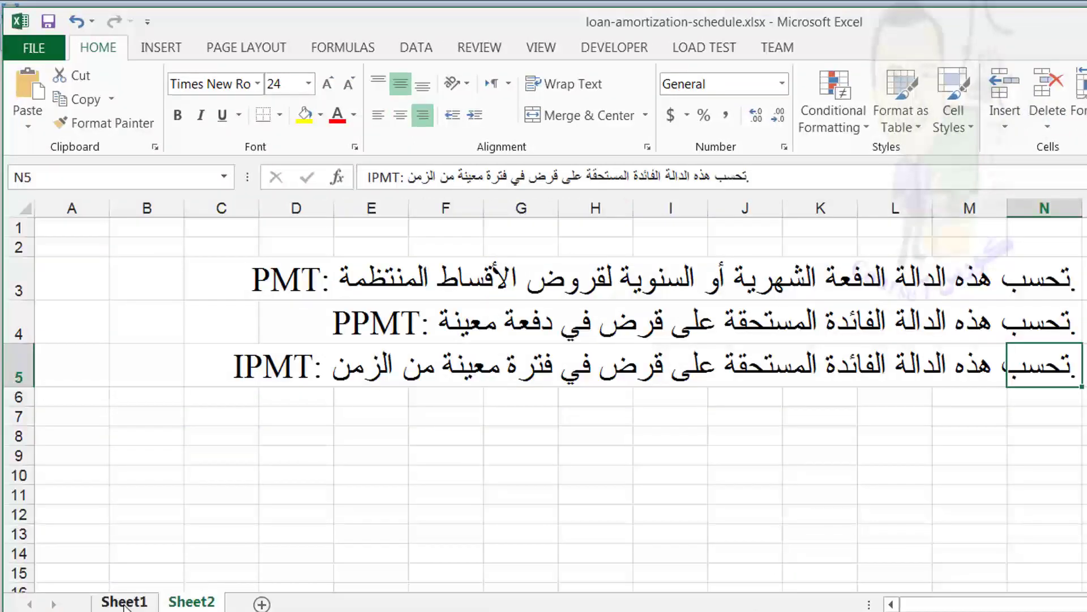
left_click(124, 602)
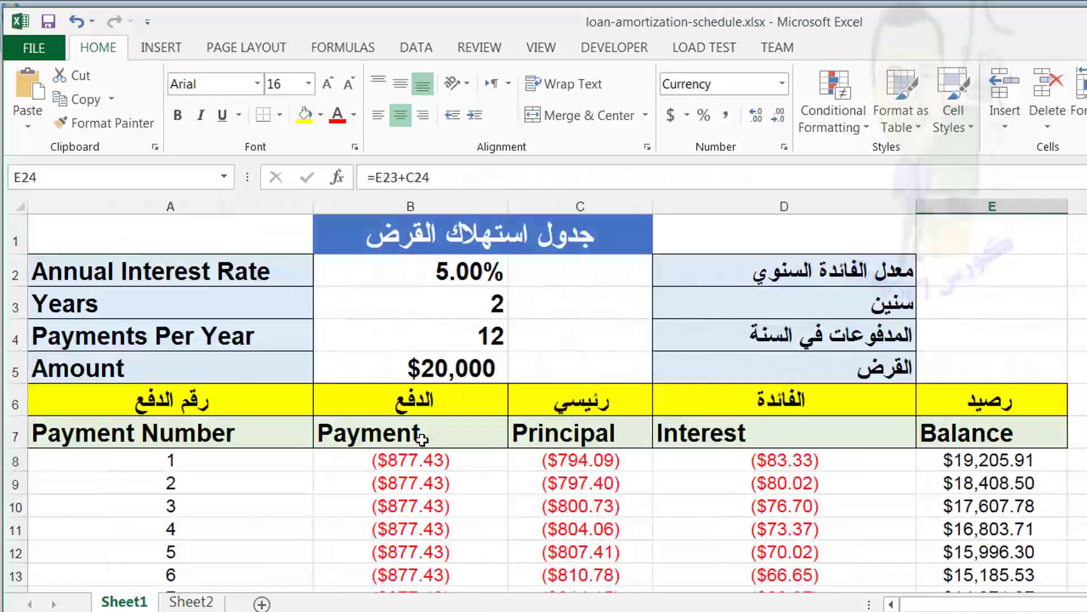